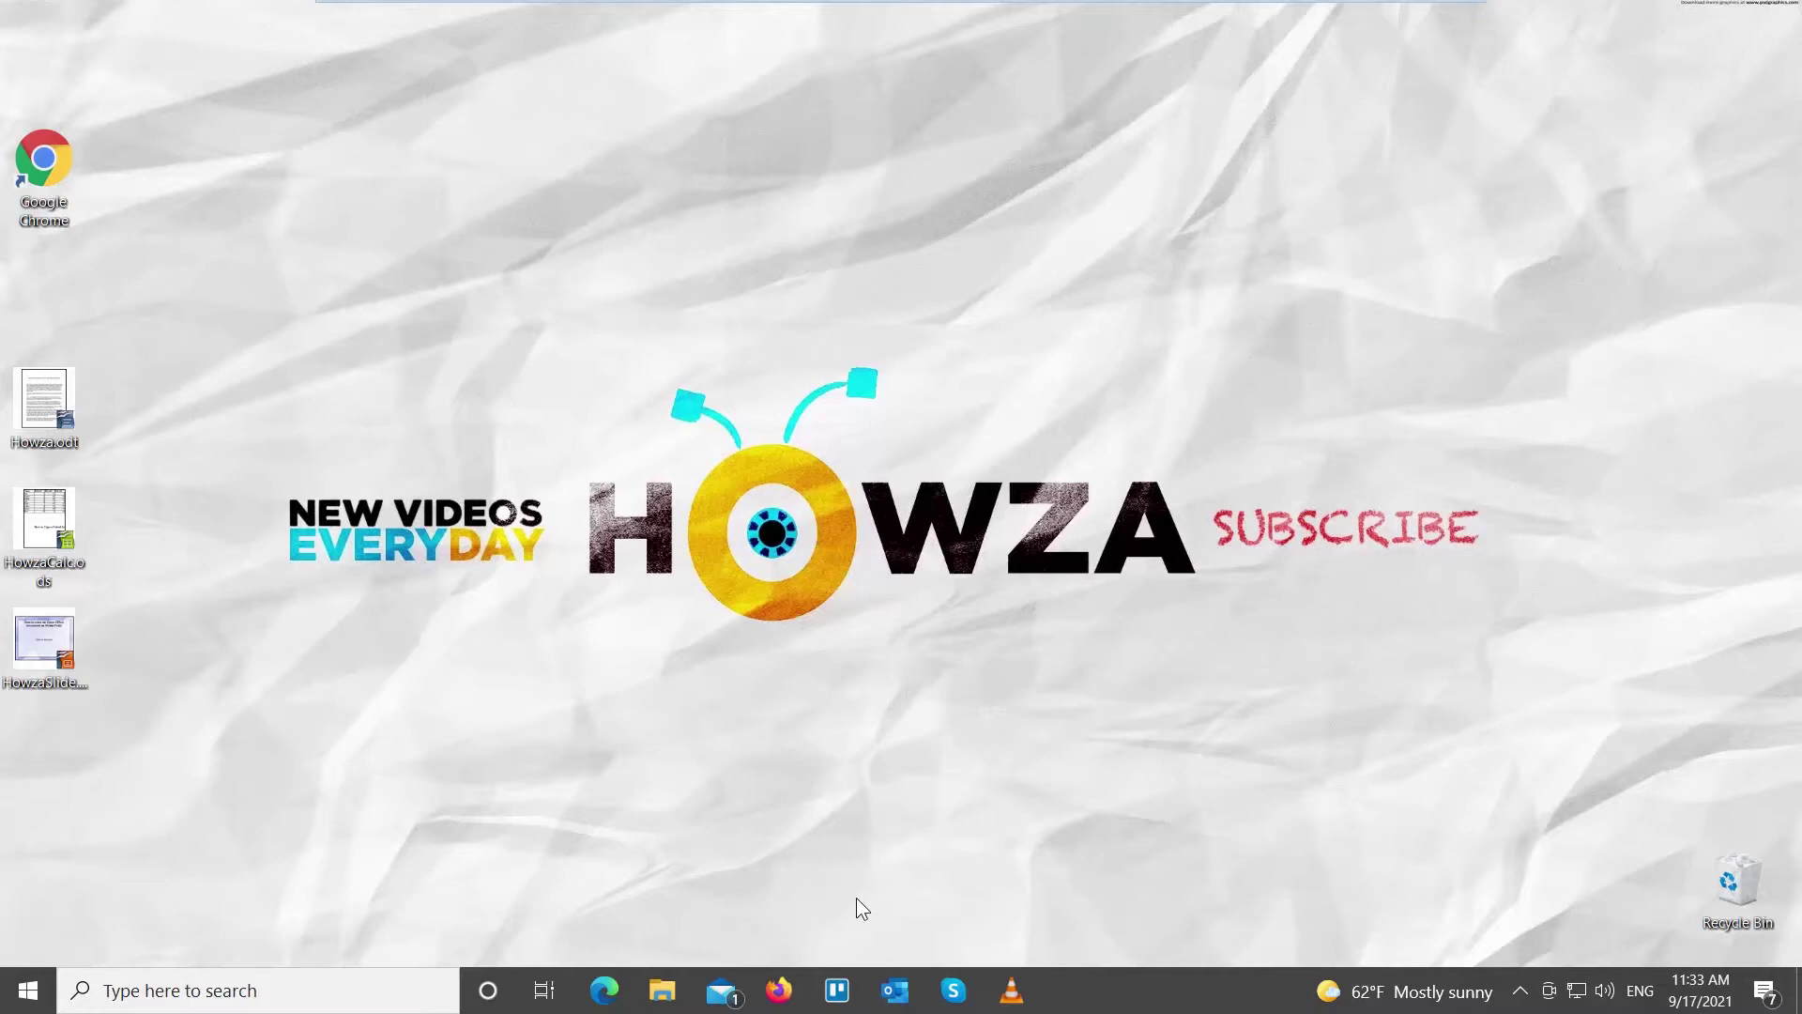
Open HowzaCalc.ods from the desktop in OpenOffice Calc.
{"action": "double_click", "coordinate": [44, 522]}
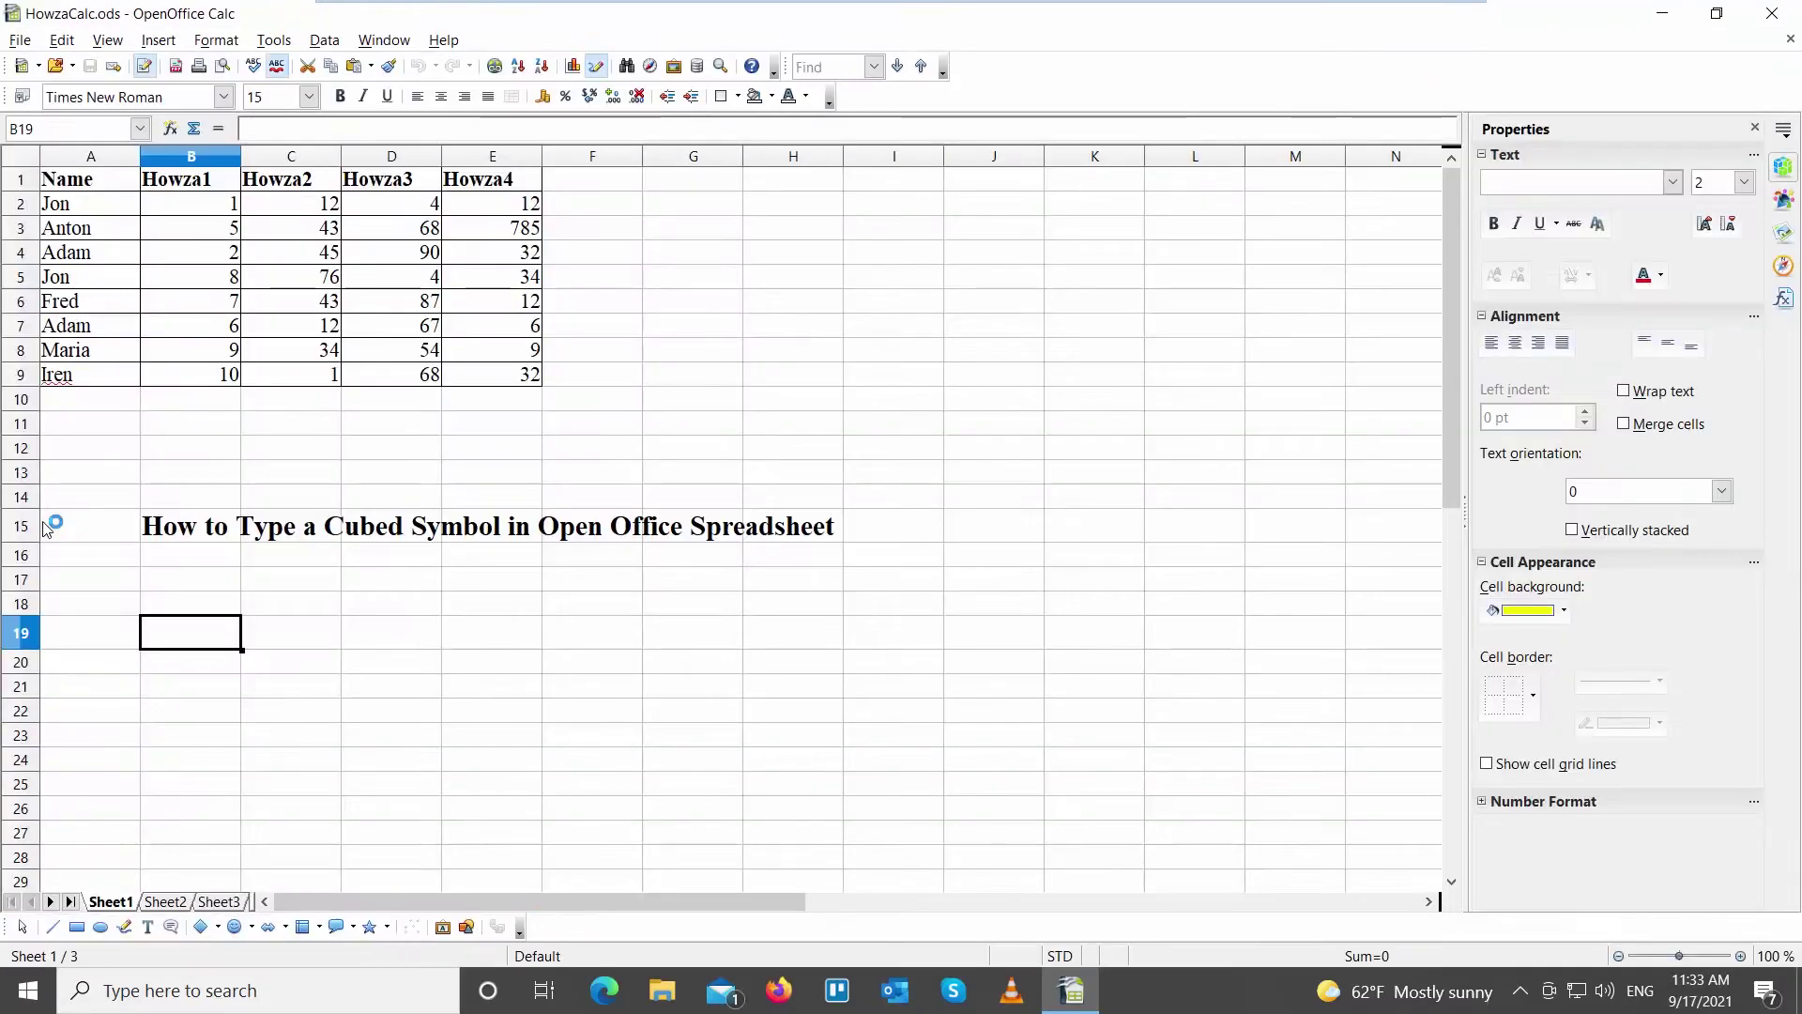
{"action": "type", "text": "32"}
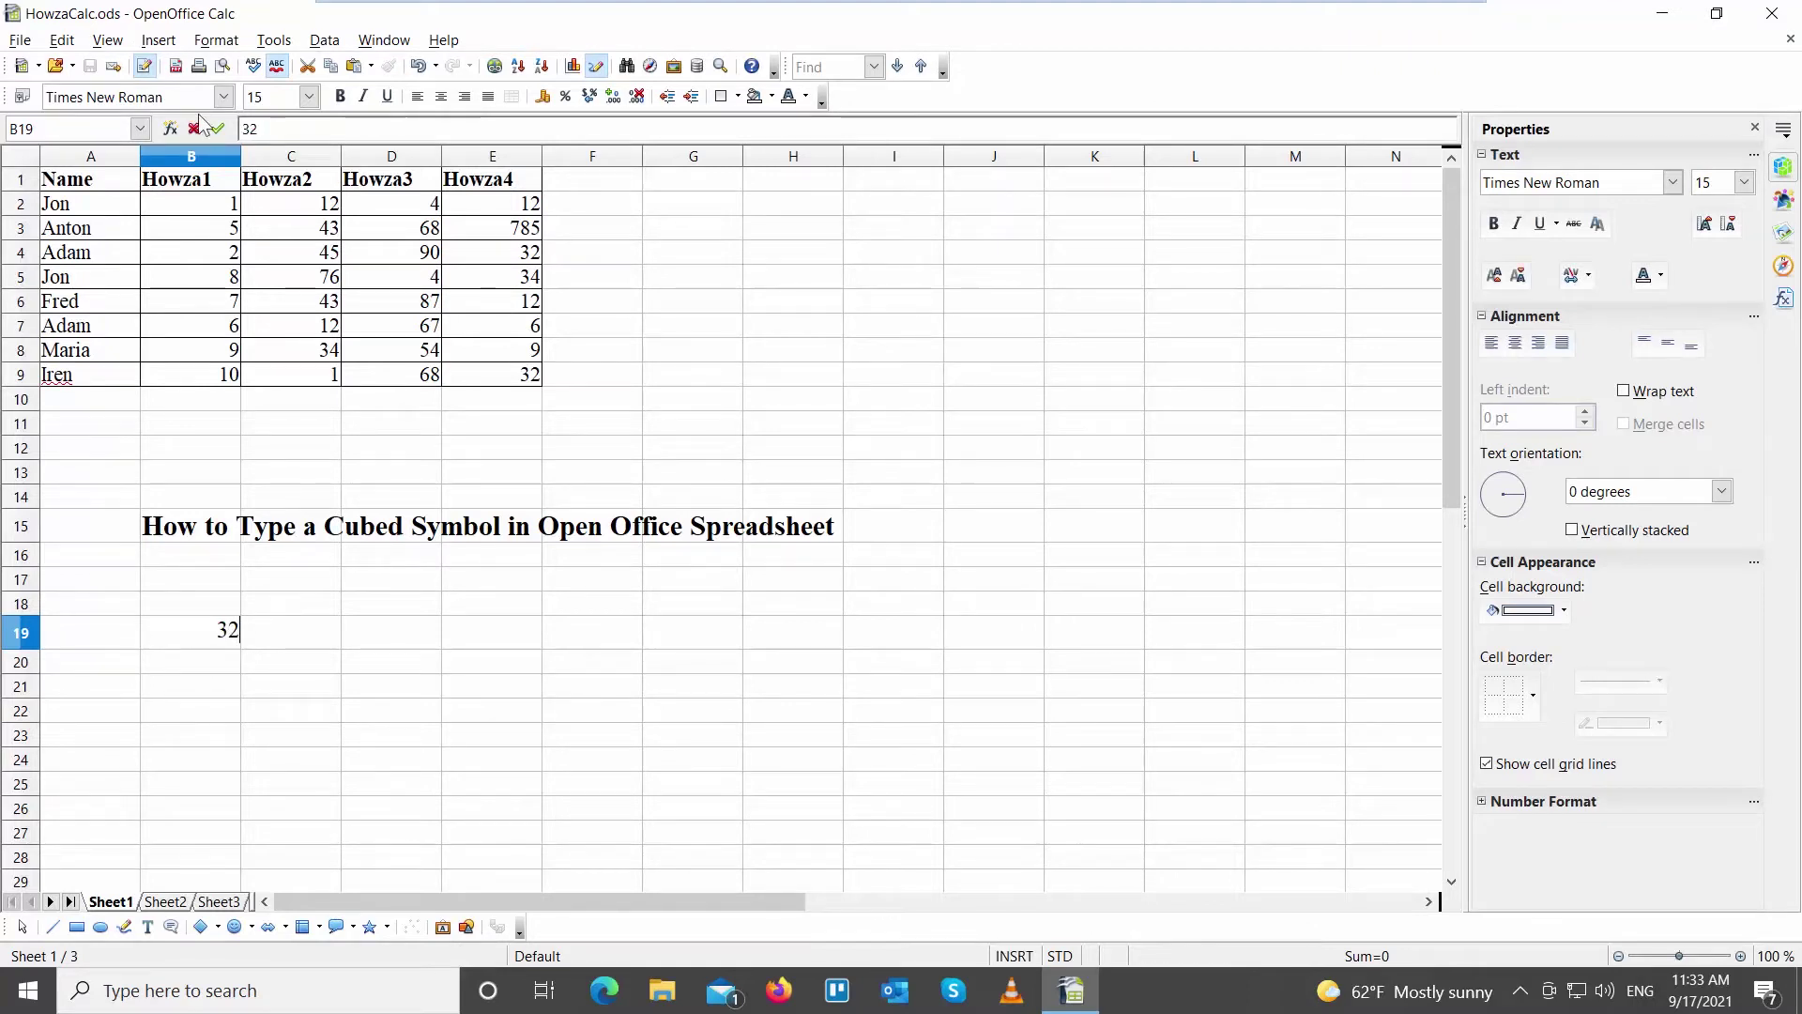
Make B19 read 32º using the º character from Insert > Special Character.
{"action": "left_click", "coordinate": [158, 40]}
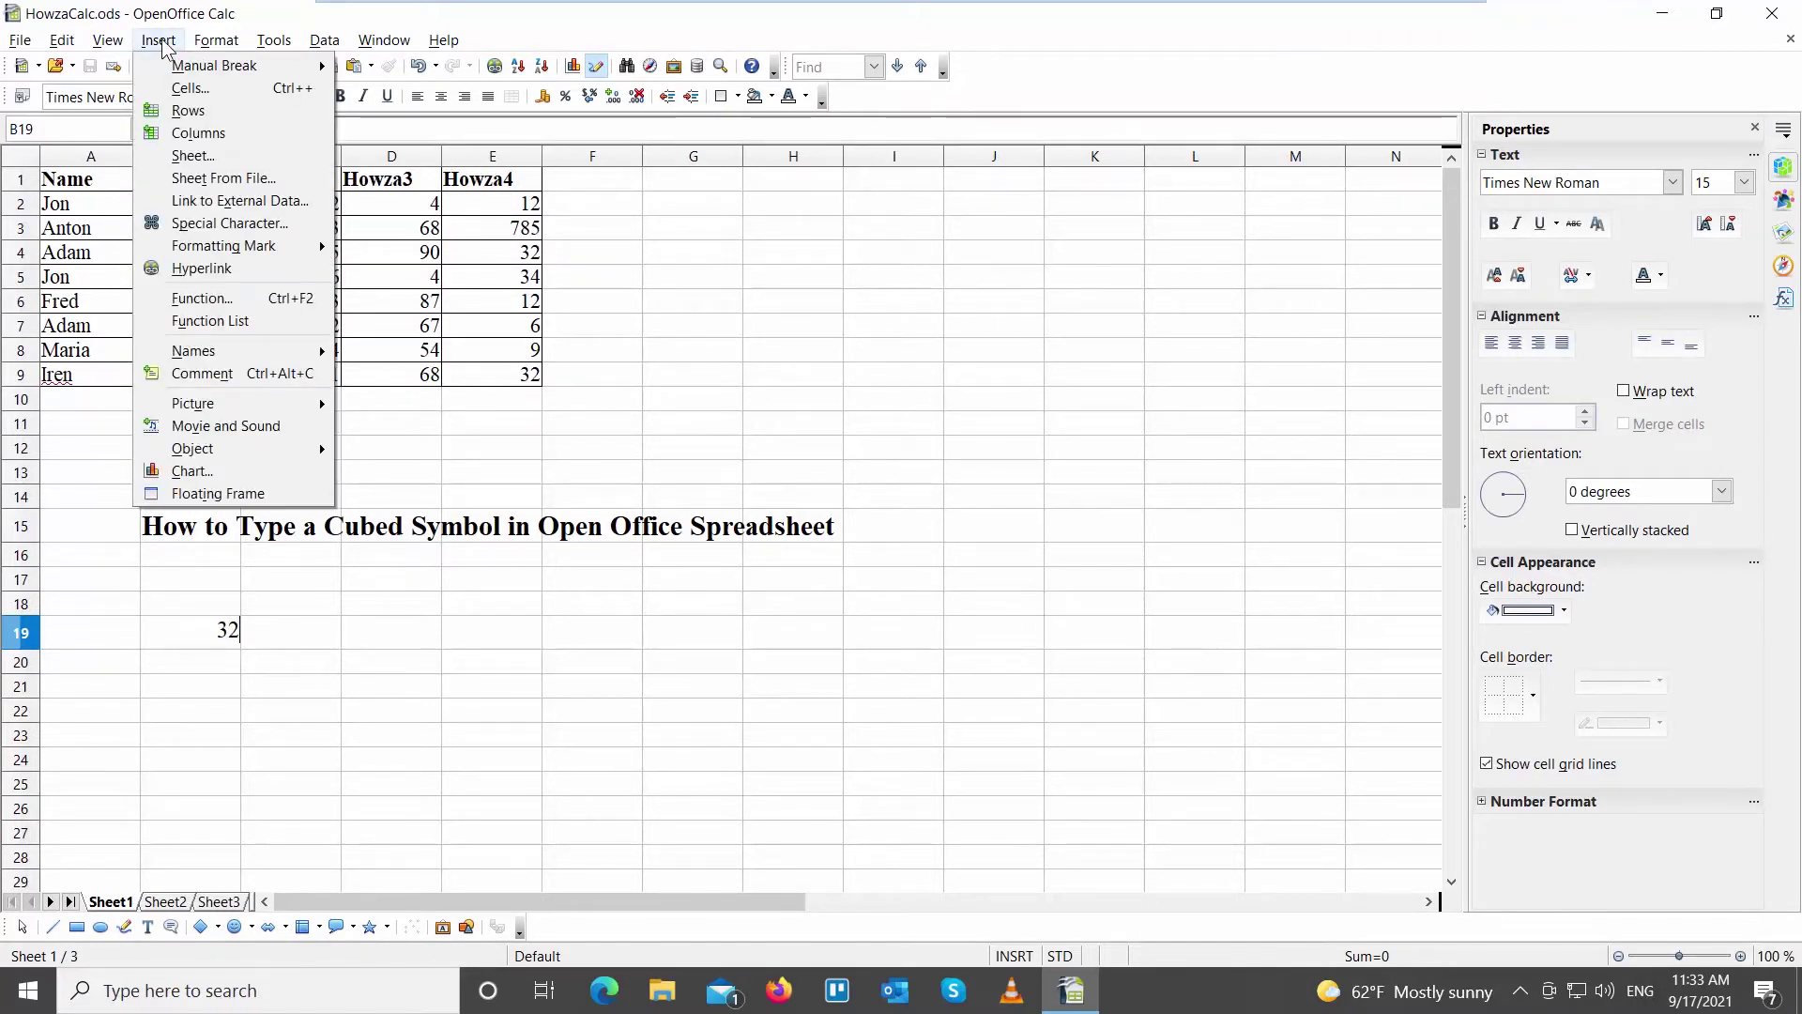
{"action": "left_click", "coordinate": [229, 224]}
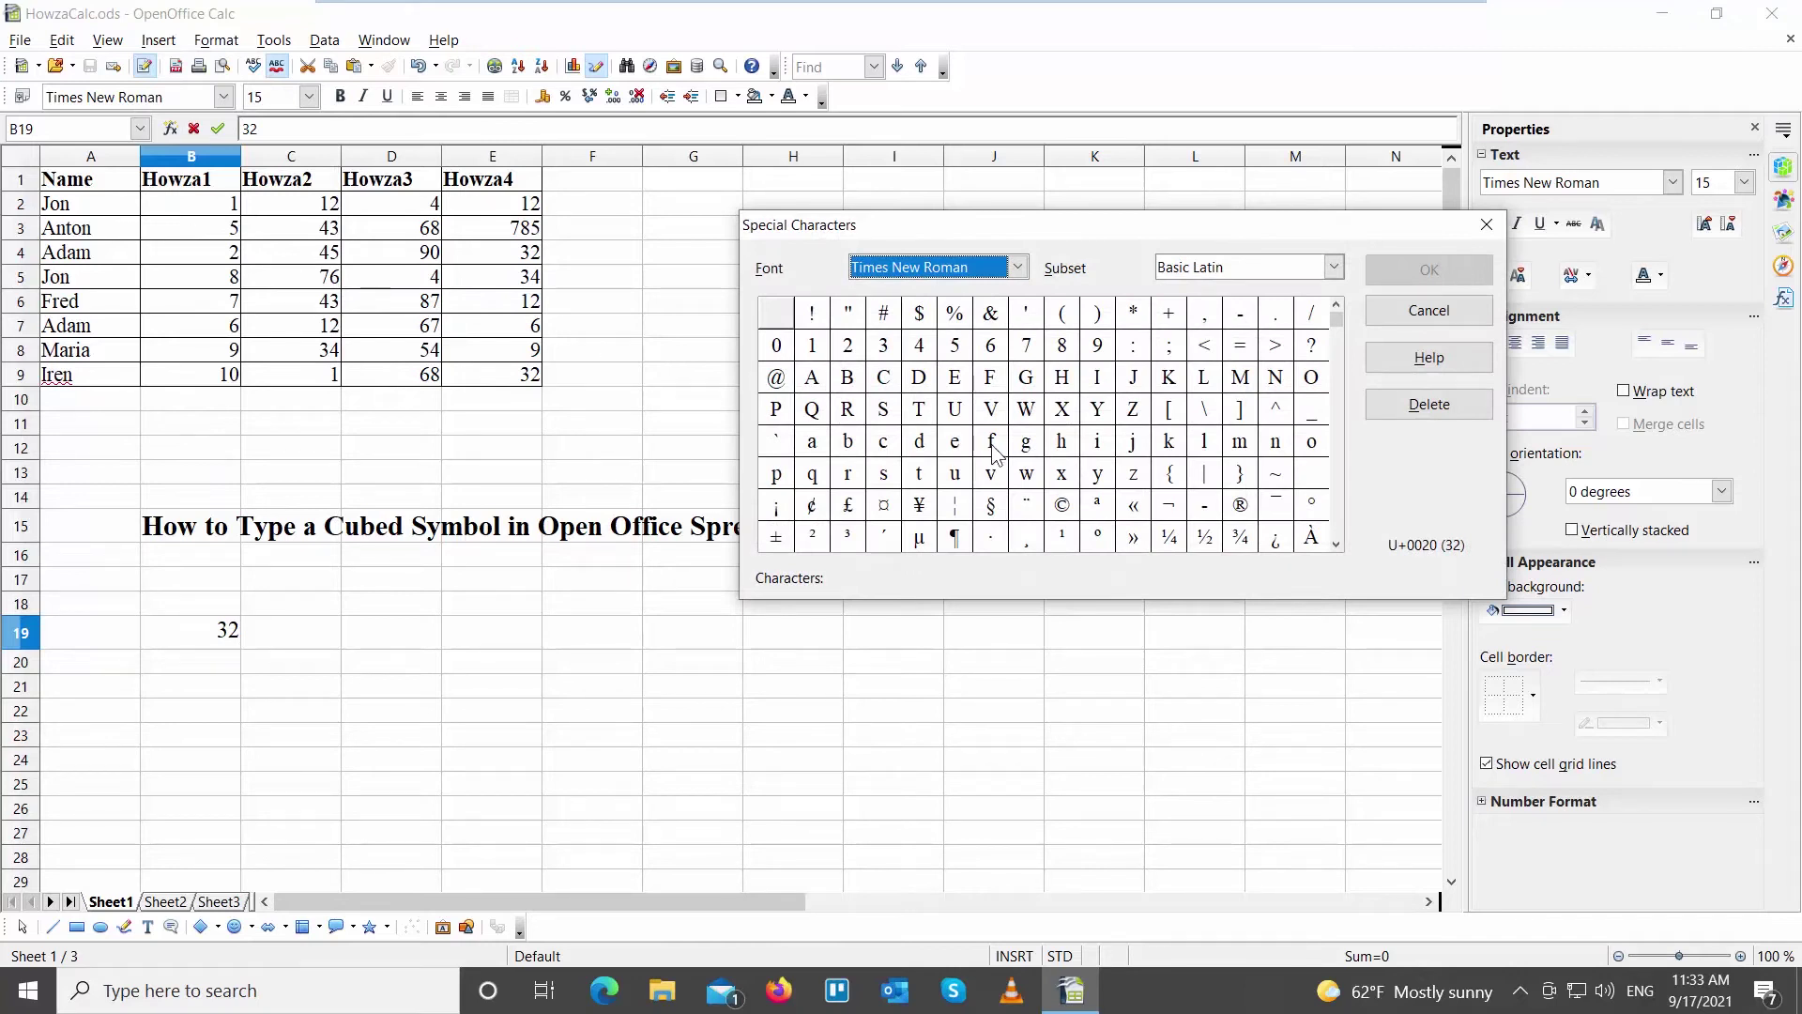
{"action": "left_click", "coordinate": [1096, 538]}
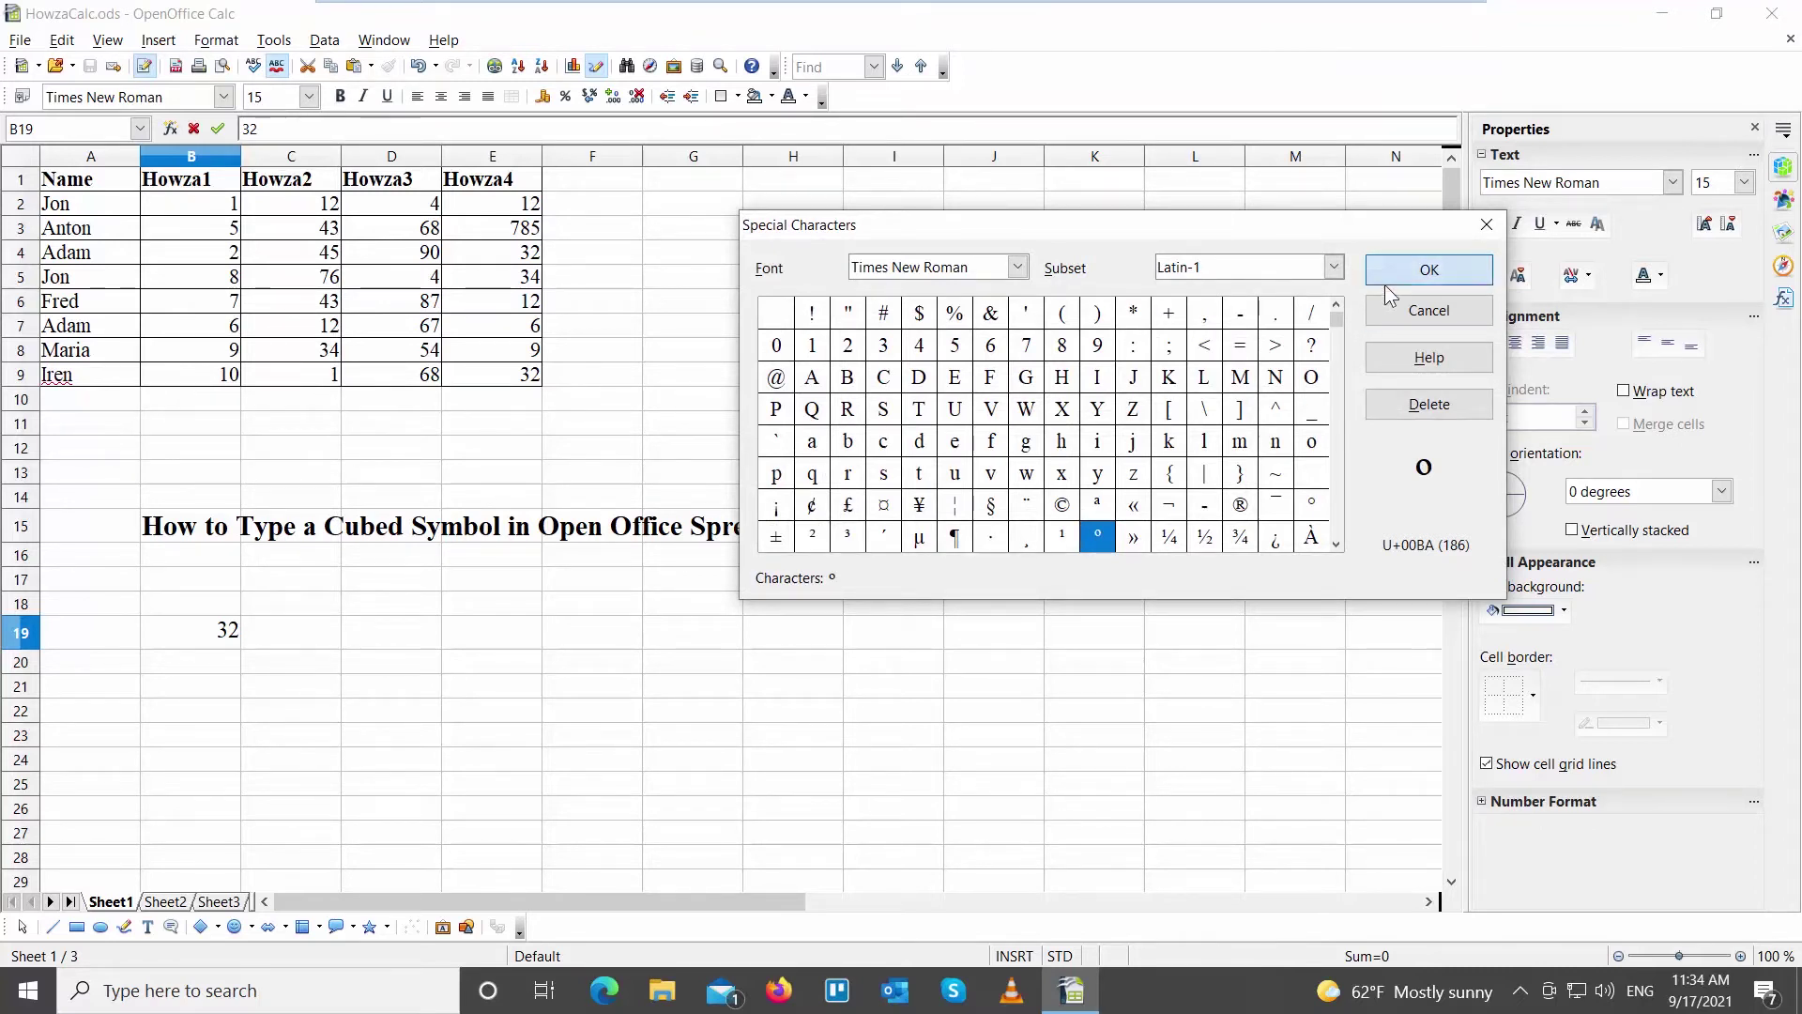
{"action": "left_click", "coordinate": [1427, 270]}
Make C19 read 11º using the same º special character.
{"action": "left_click", "coordinate": [308, 641]}
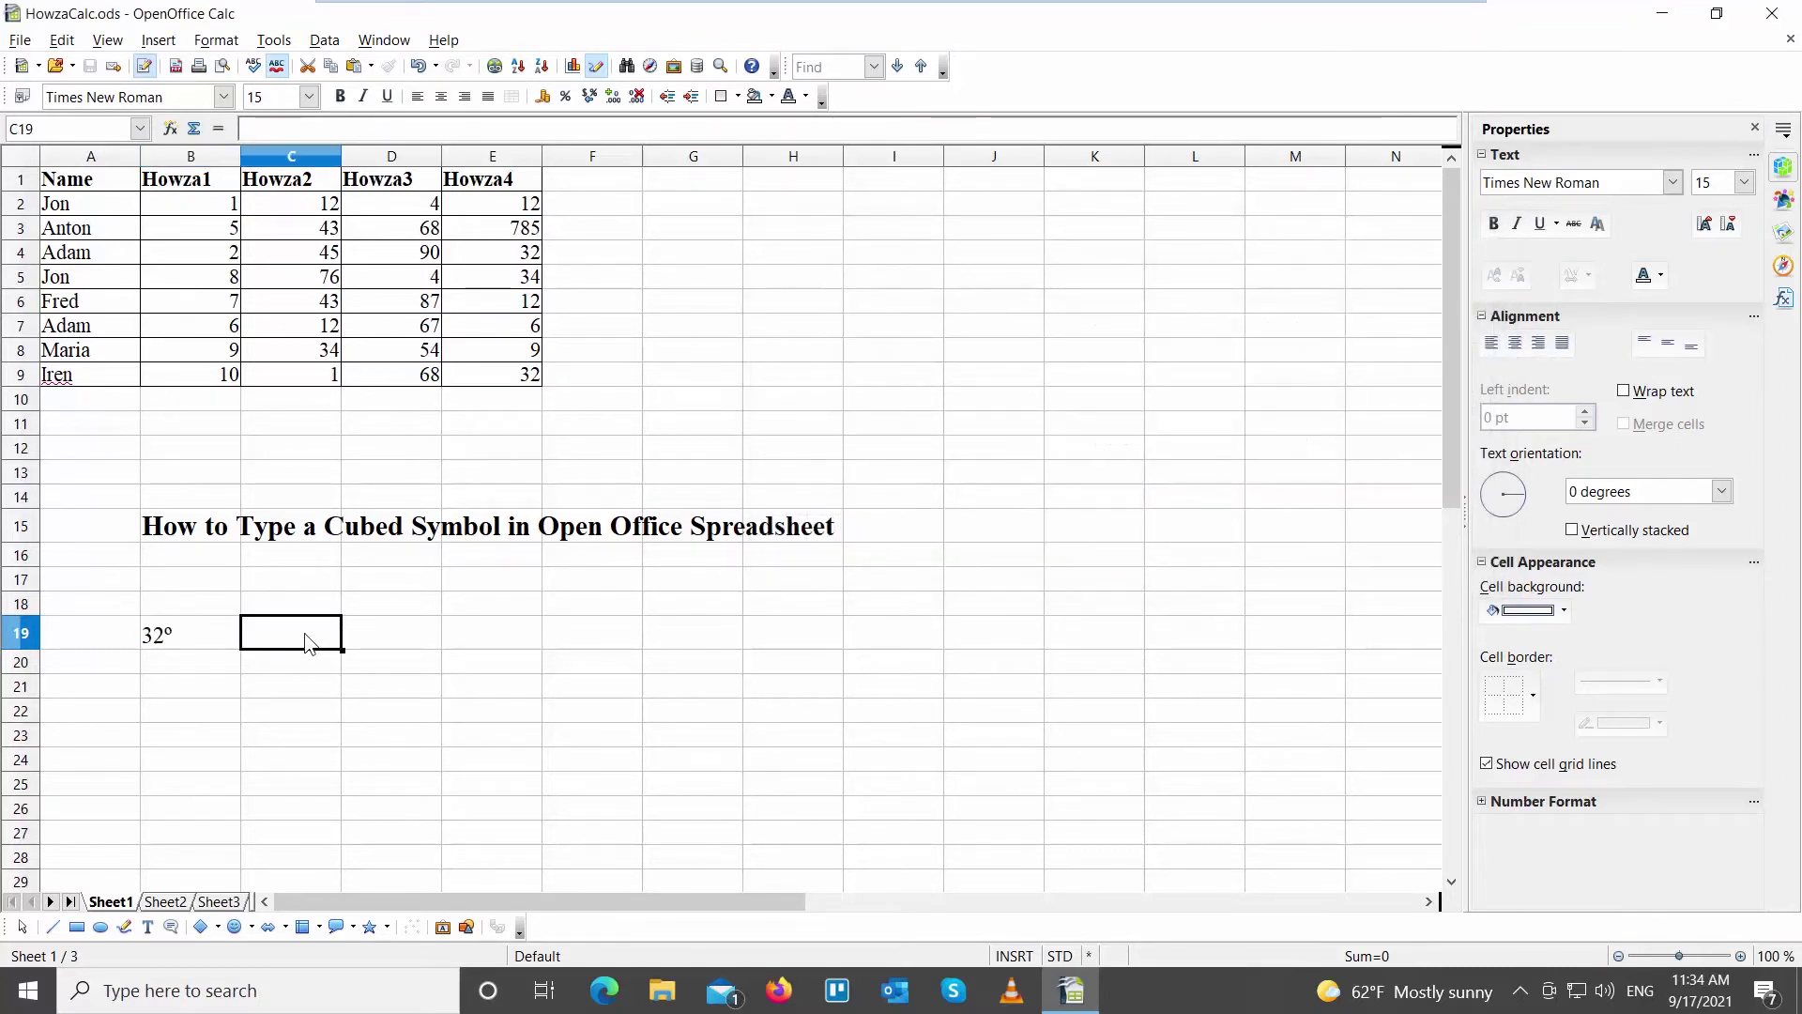
{"action": "type", "text": "11"}
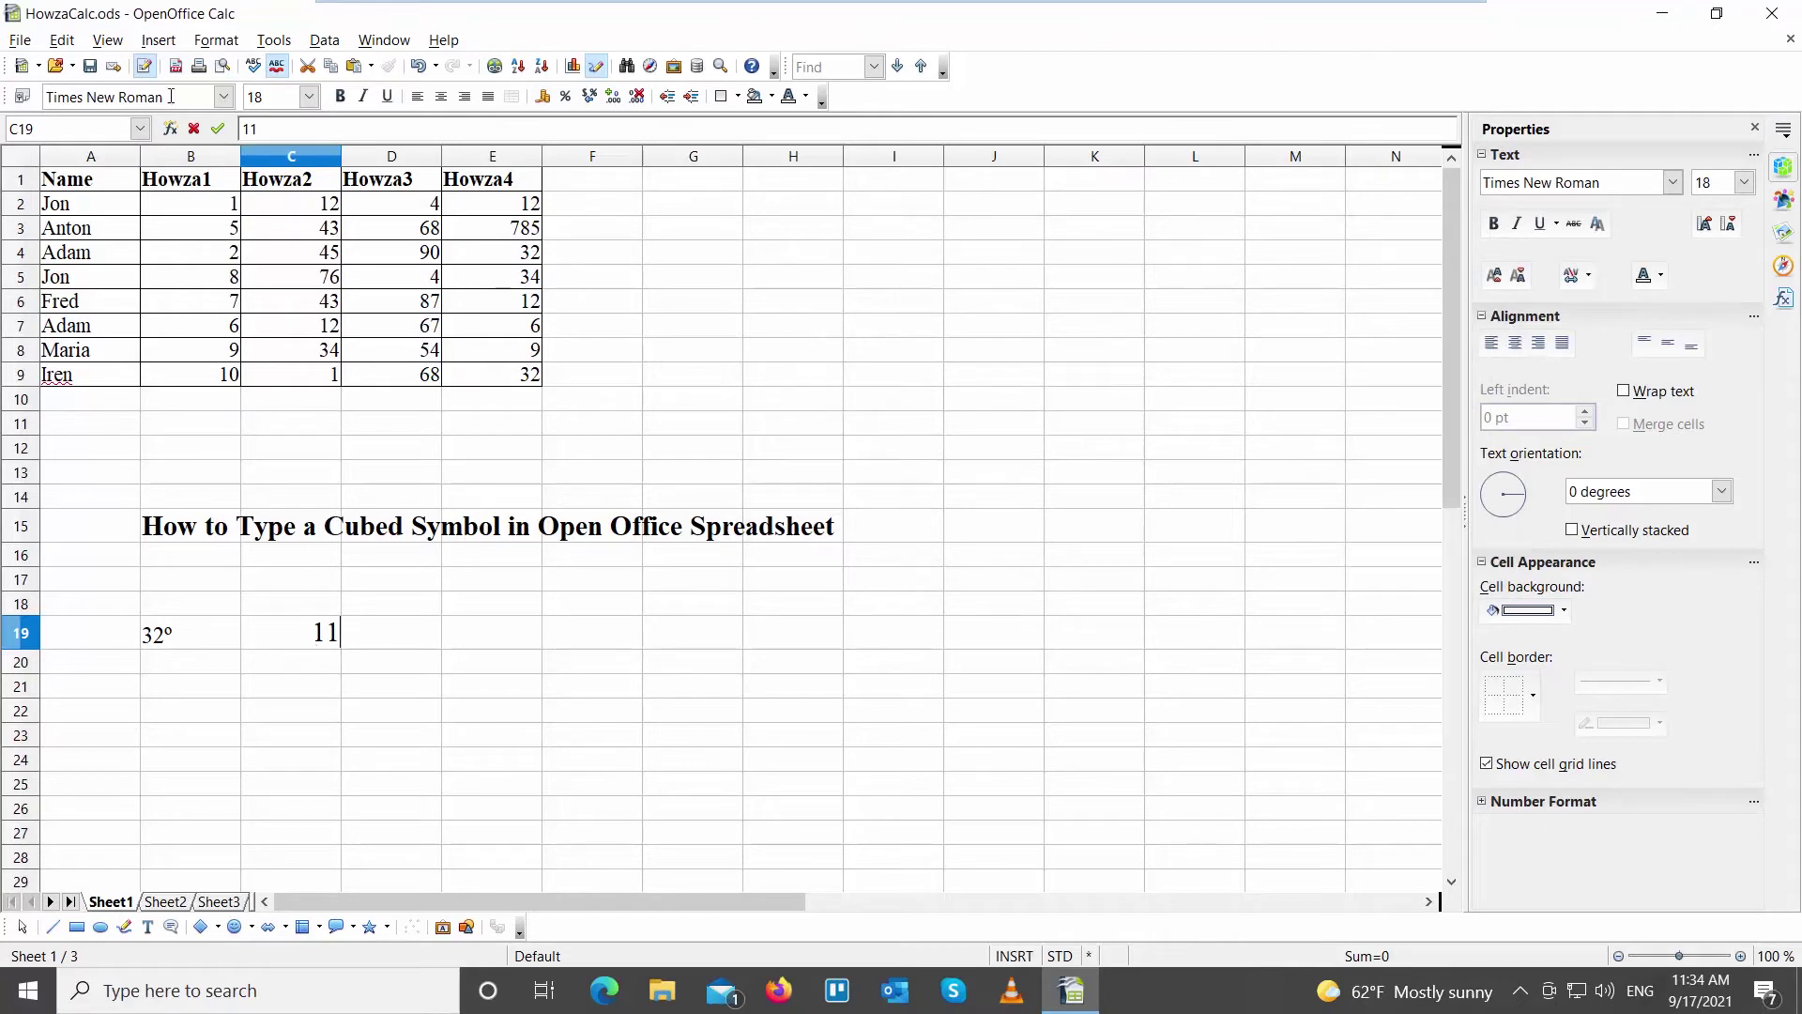
{"action": "left_click", "coordinate": [159, 39]}
{"action": "left_click", "coordinate": [227, 223]}
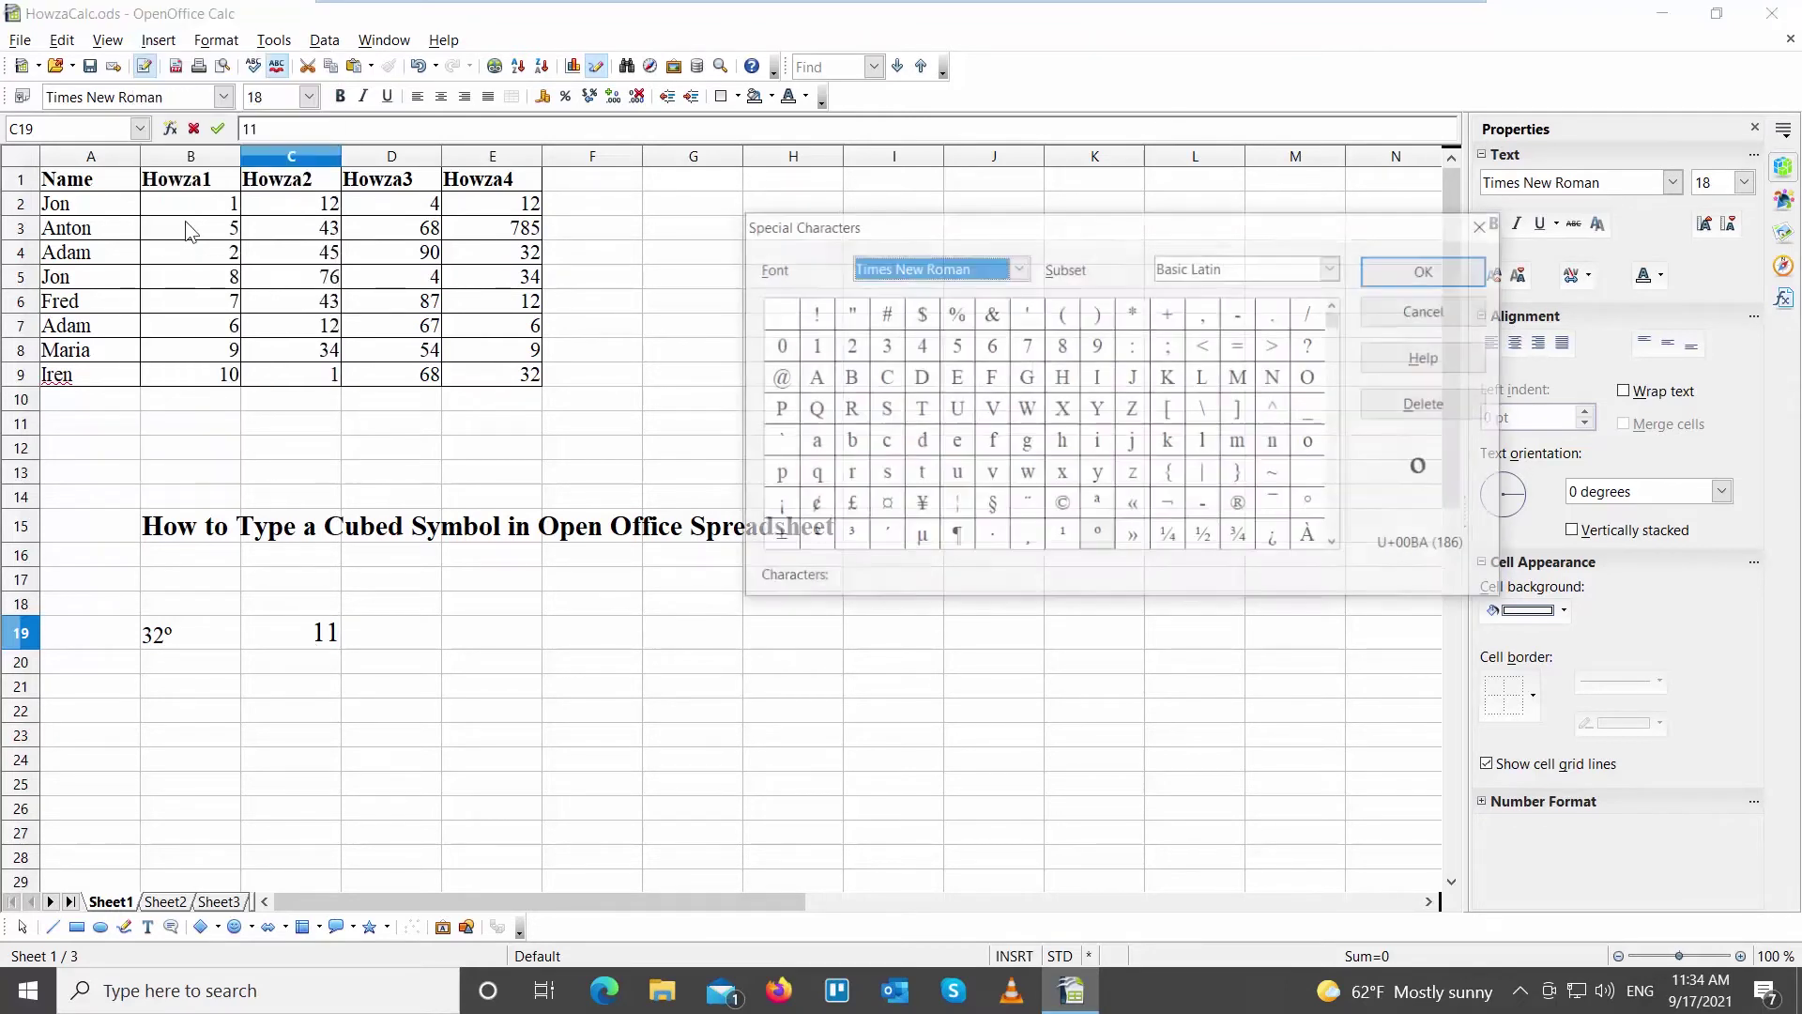
{"action": "left_click", "coordinate": [1097, 539]}
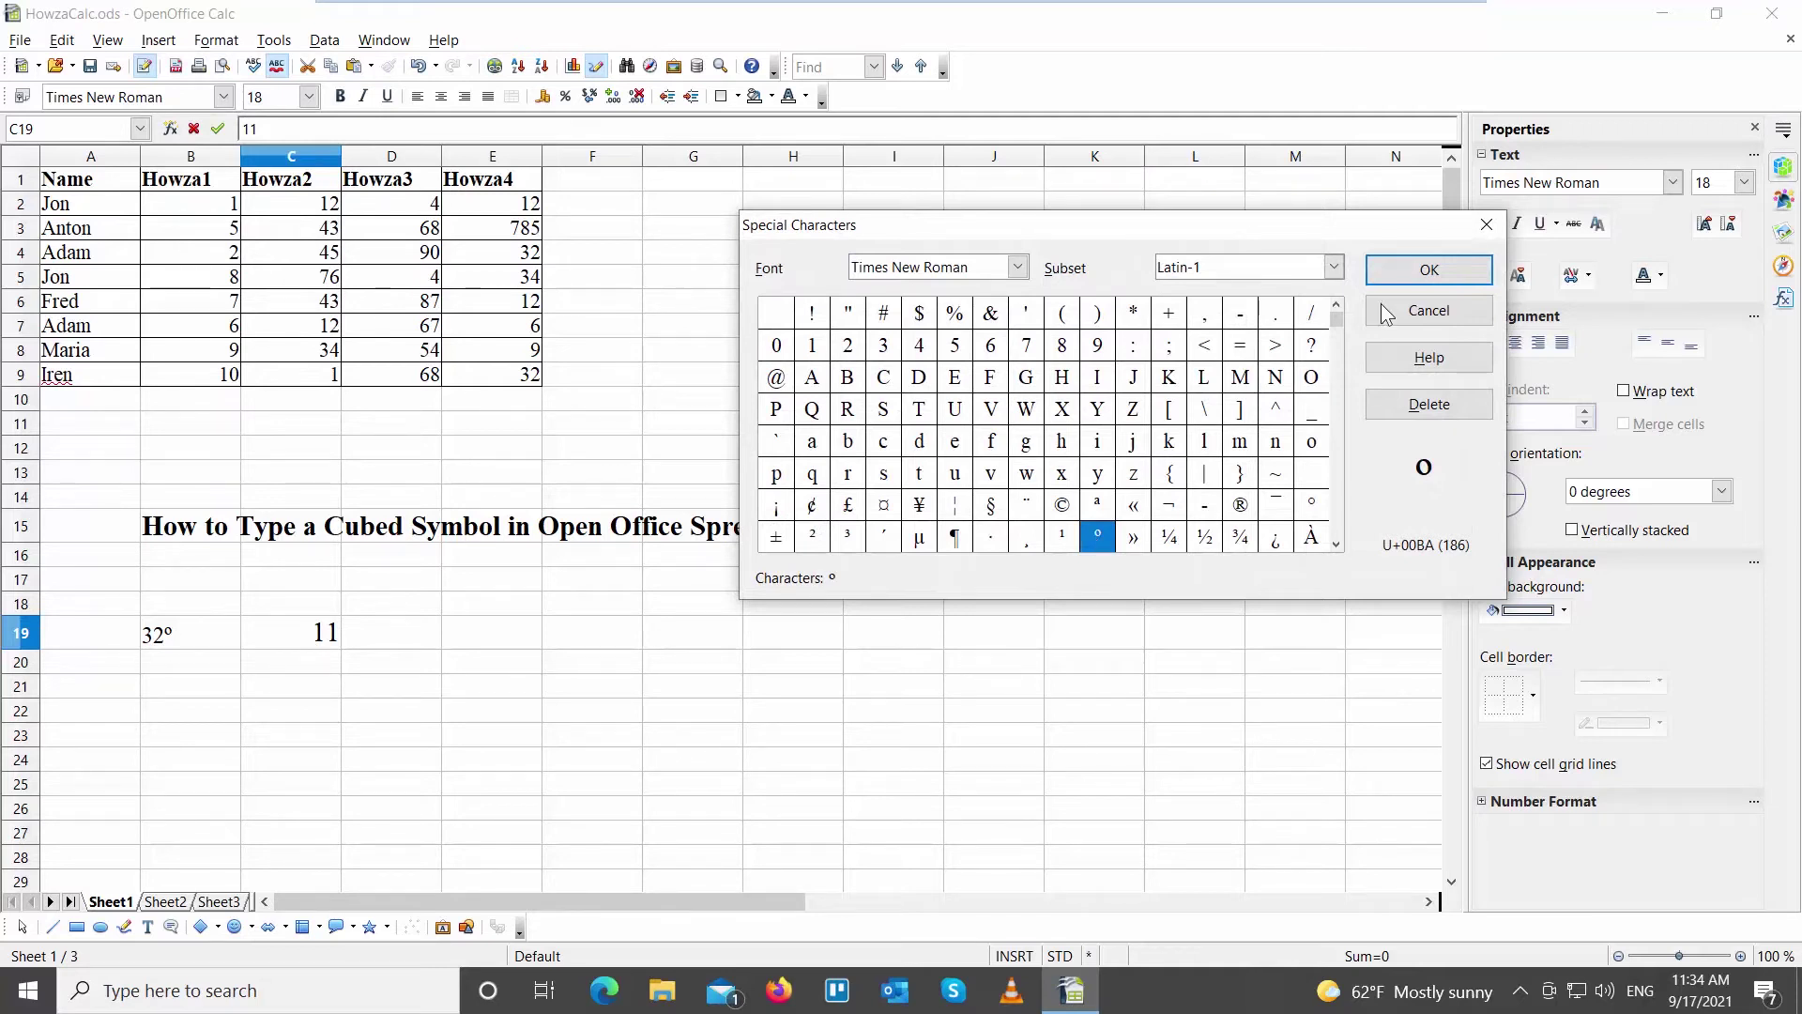
{"action": "left_click", "coordinate": [1429, 268]}
{"action": "left_click", "coordinate": [392, 633]}
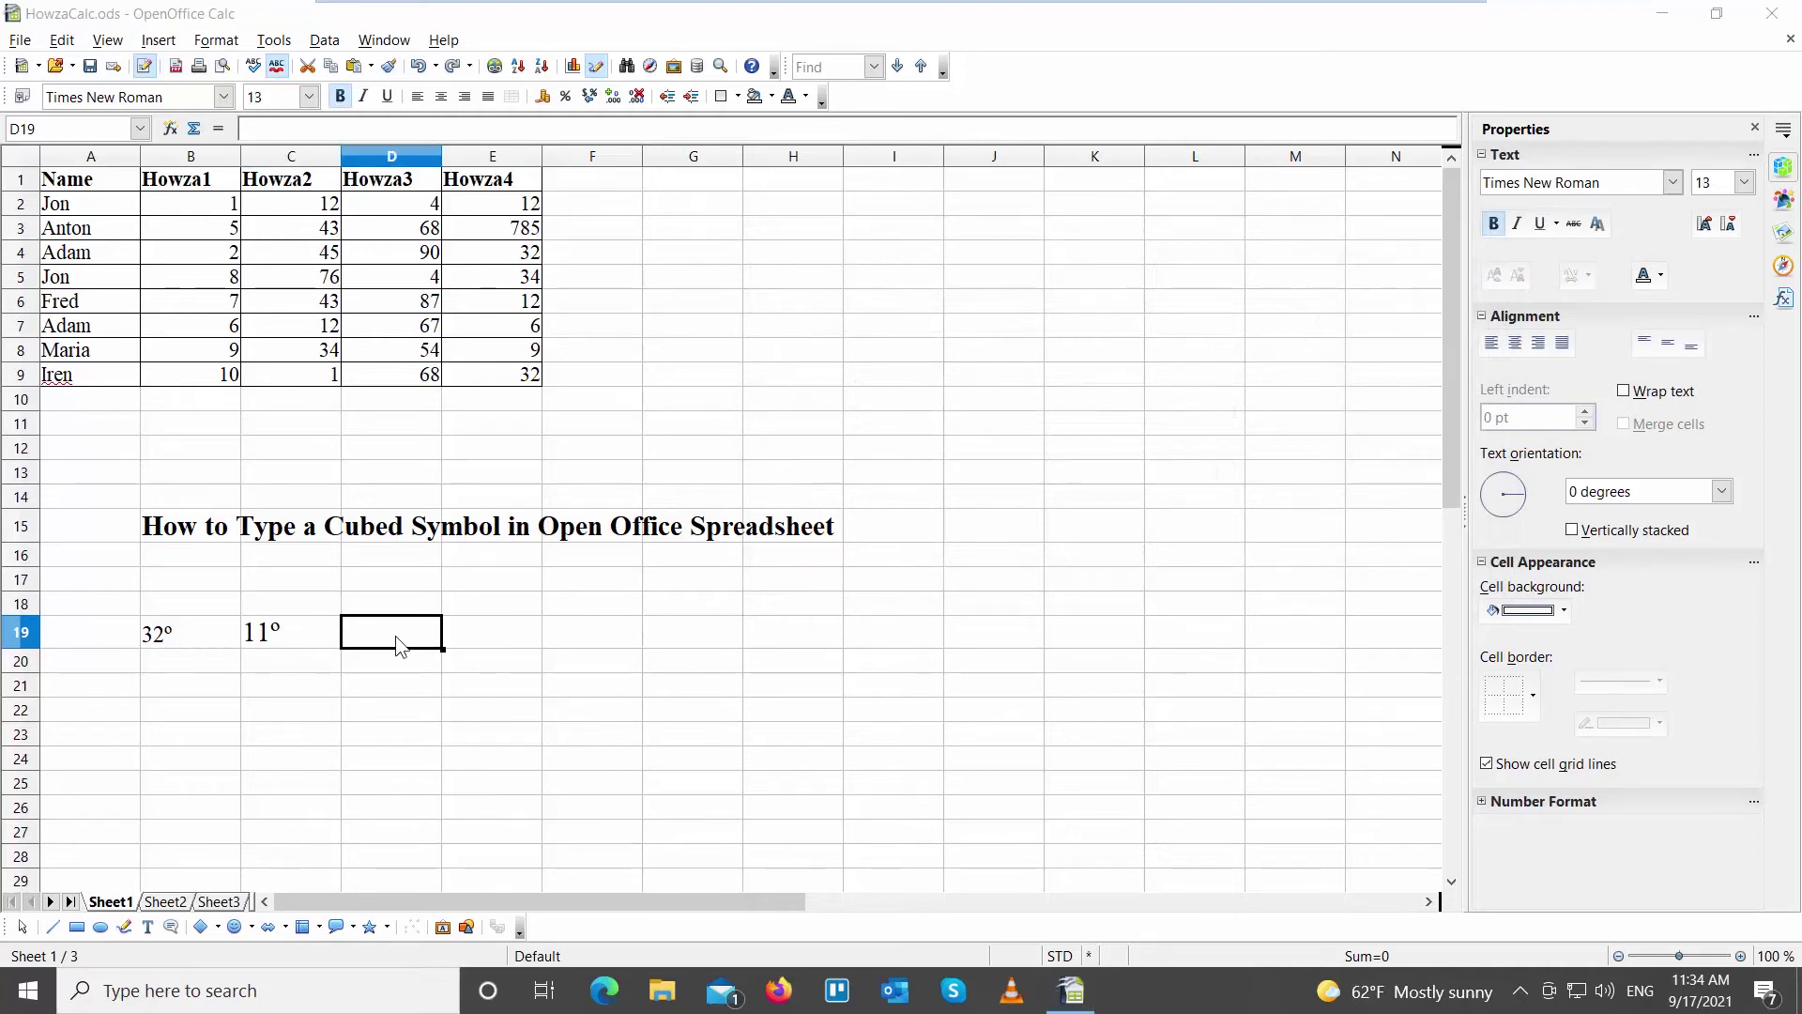
Find 'character' in Windows Search and launch Character Map.
{"action": "left_click", "coordinate": [309, 991]}
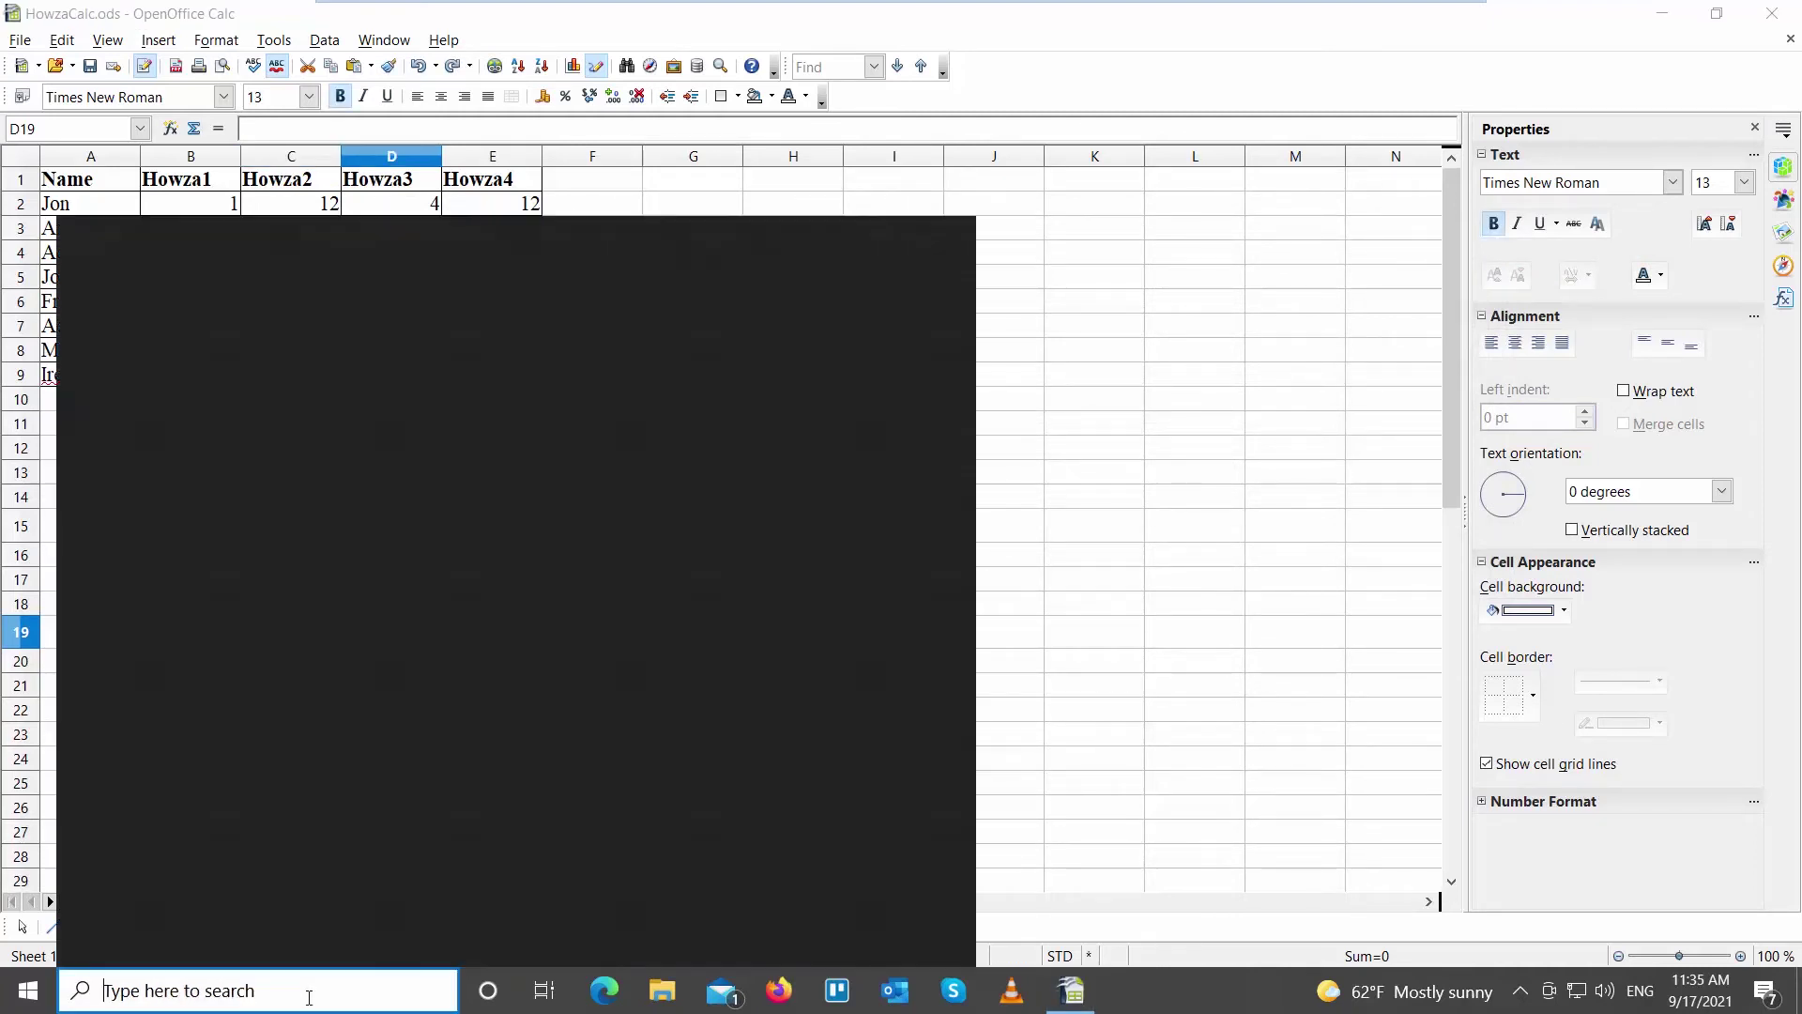
{"action": "type", "text": "char"}
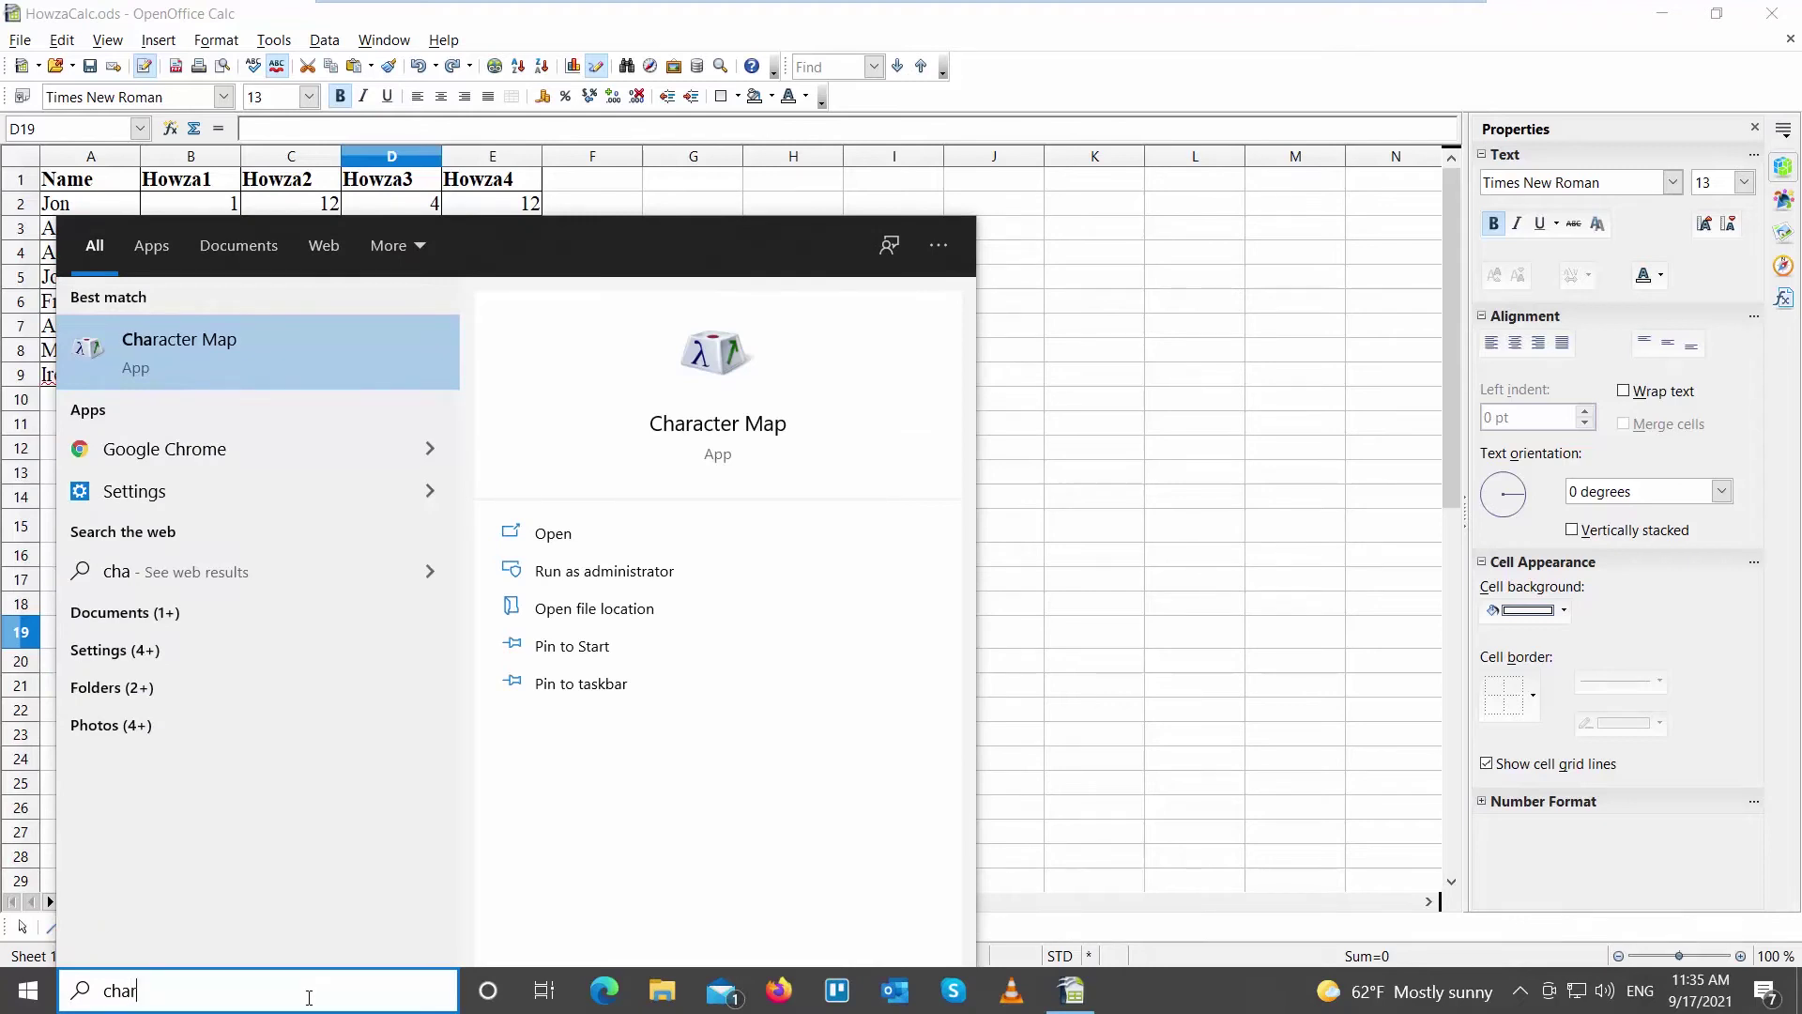
{"action": "type", "text": "acter"}
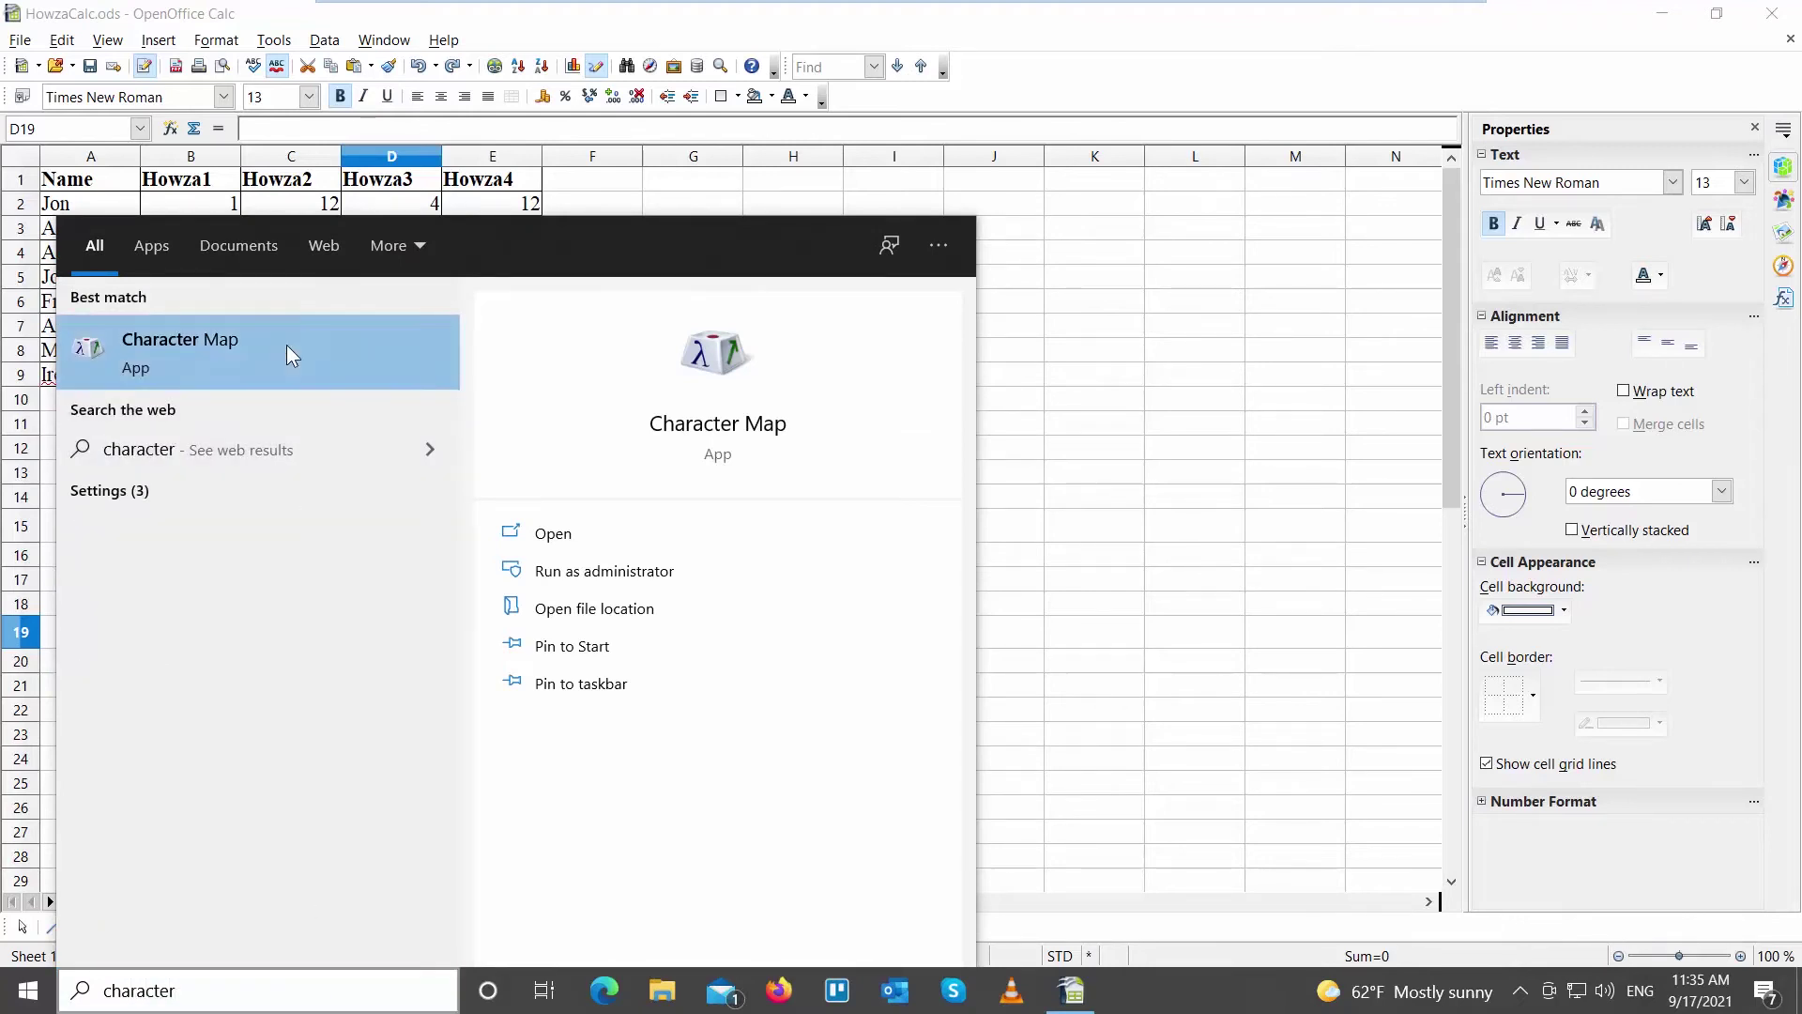
{"action": "left_click", "coordinate": [291, 352]}
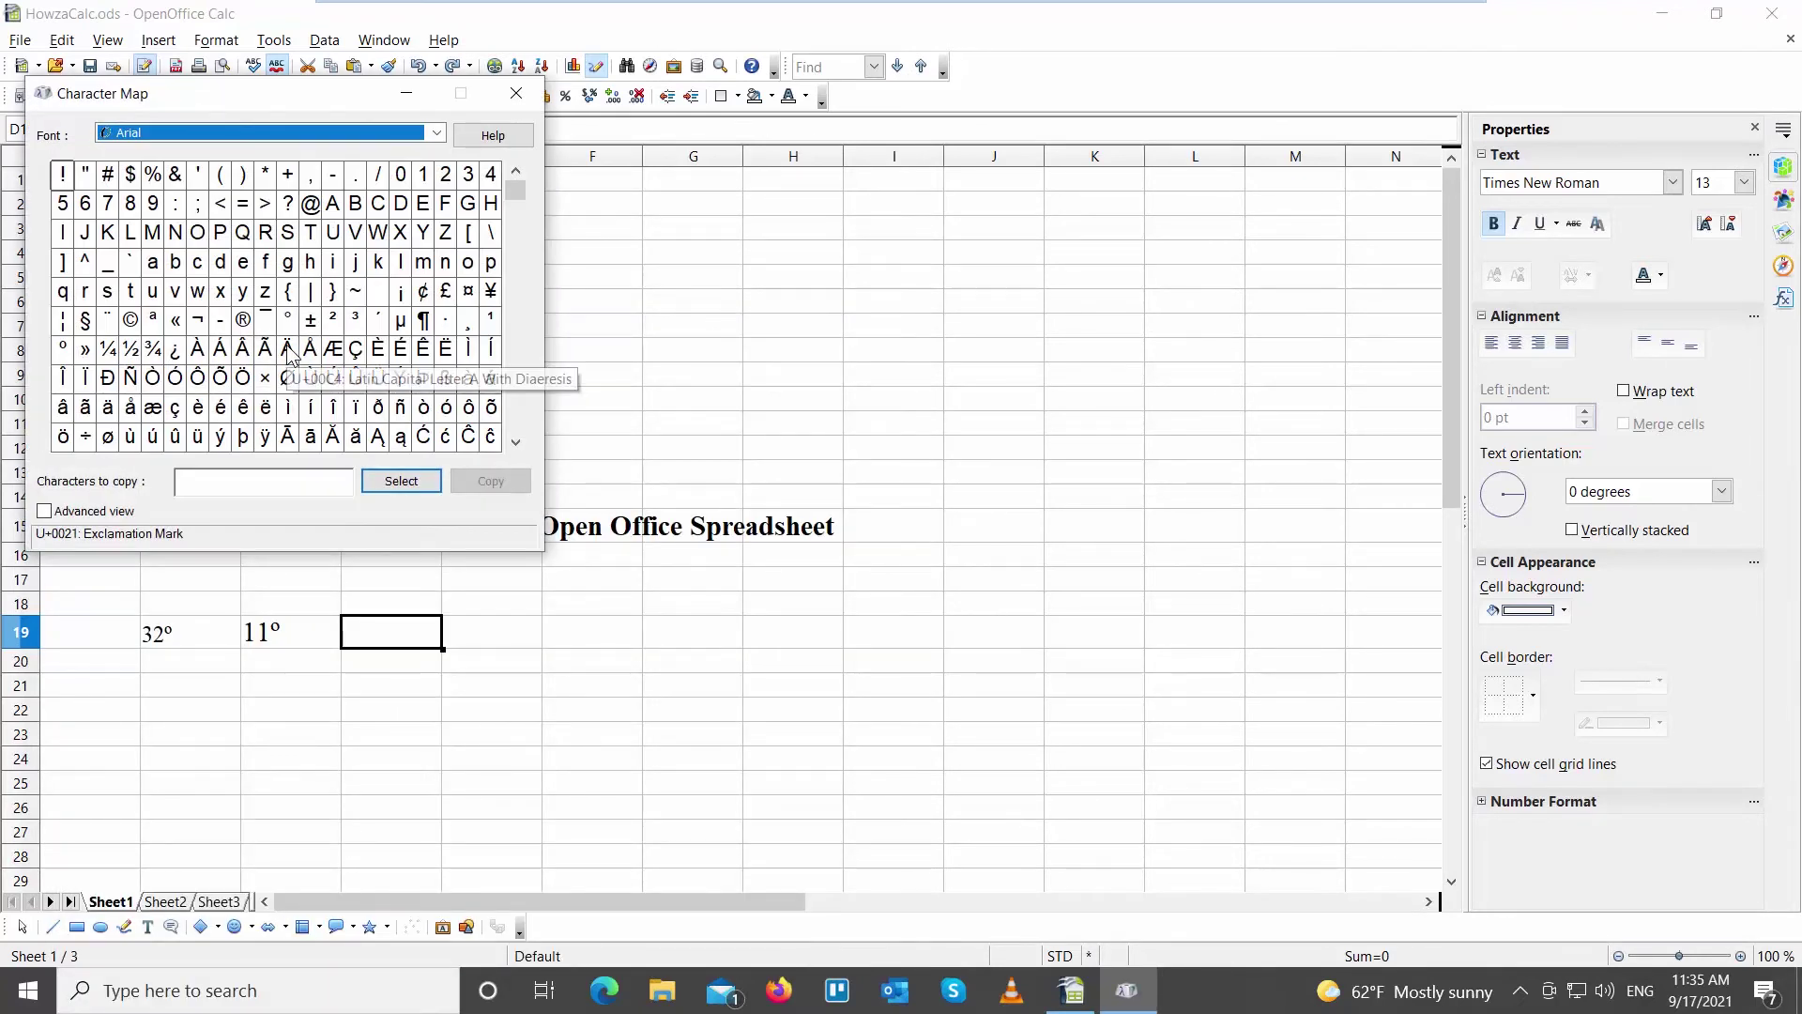
Copy the ring-above character (˚) from Character Map.
{"action": "left_click_drag", "start_coordinate": [265, 97], "coordinate": [1270, 115]}
{"action": "left_click", "coordinate": [1518, 450]}
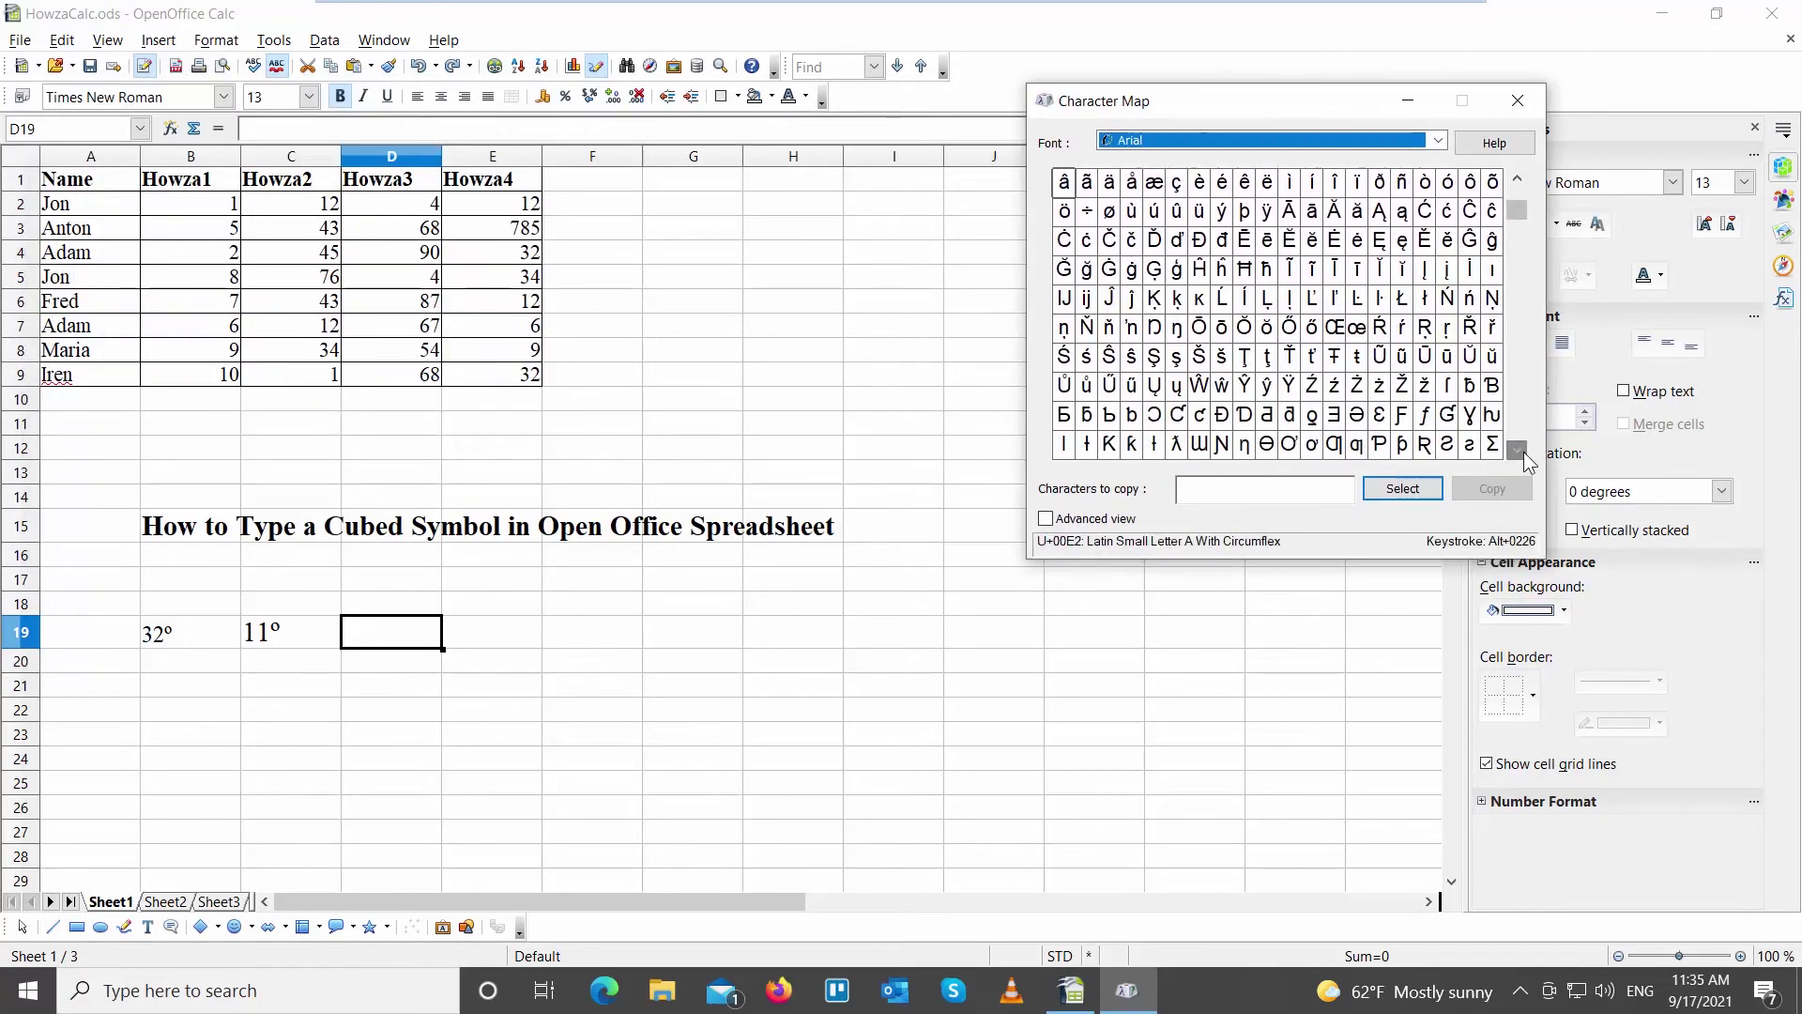
{"action": "left_click", "coordinate": [1519, 451]}
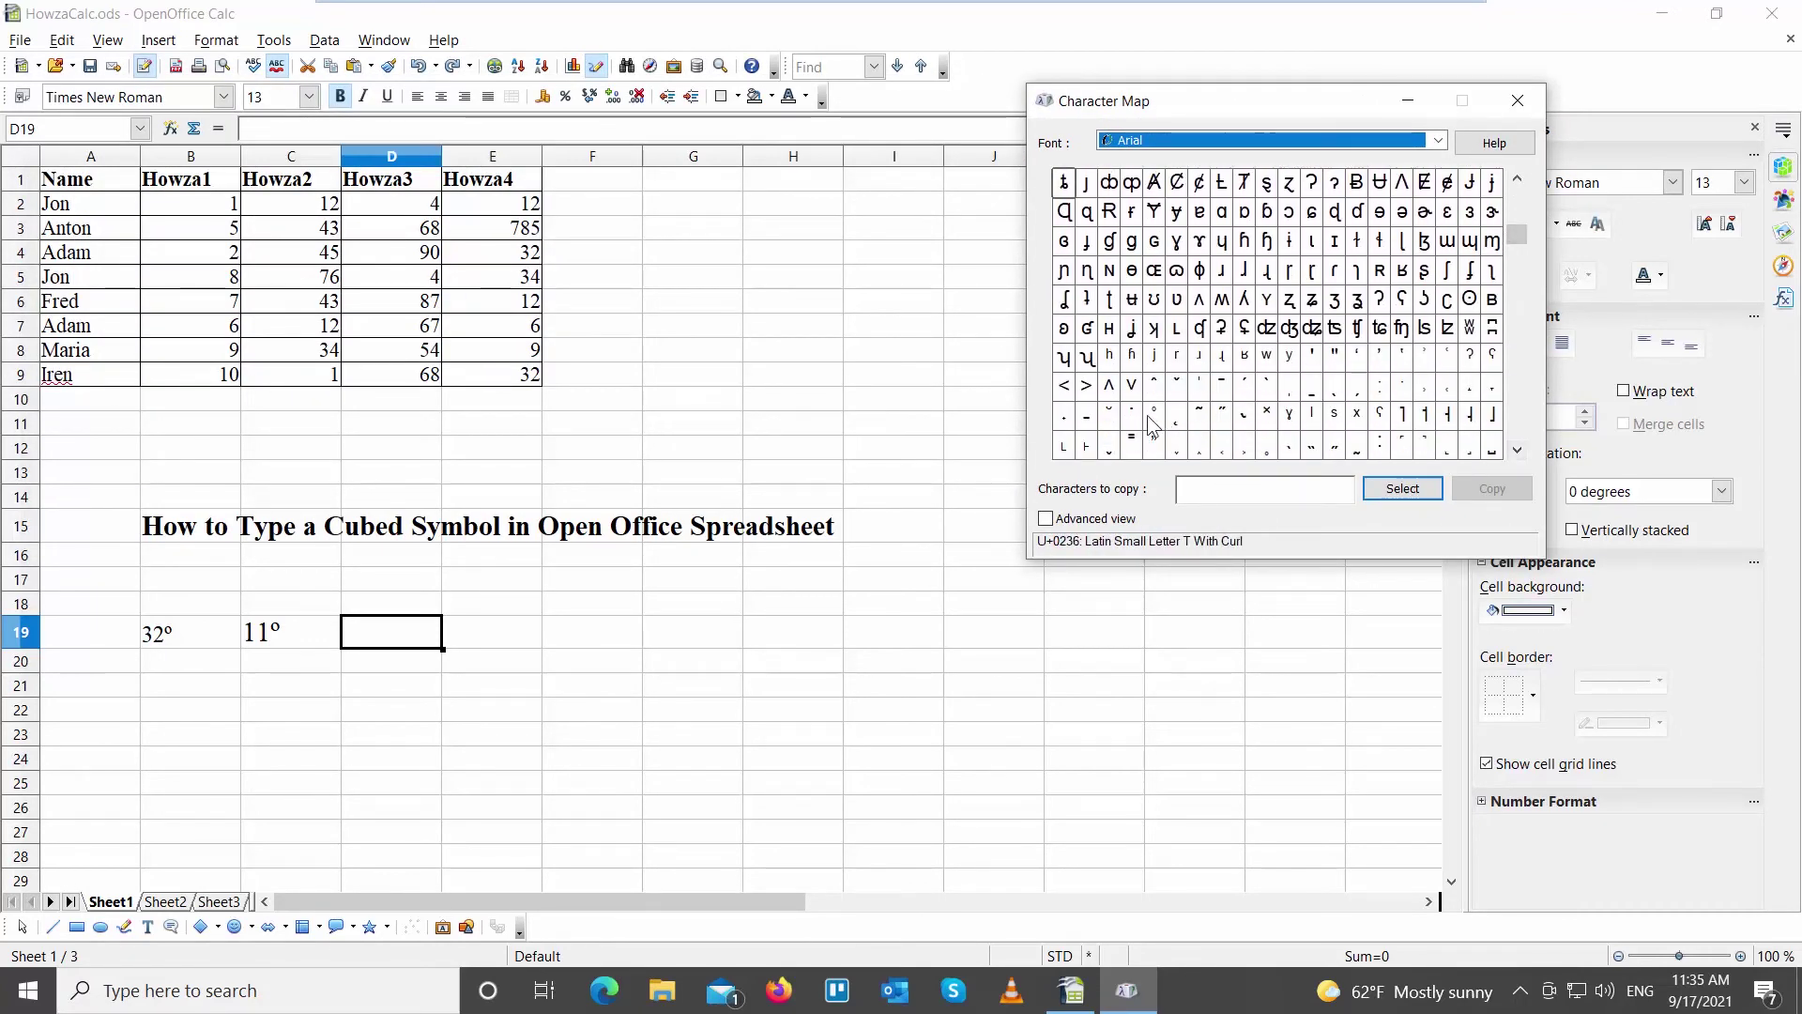
{"action": "left_click", "coordinate": [1152, 416]}
{"action": "left_click", "coordinate": [1403, 489]}
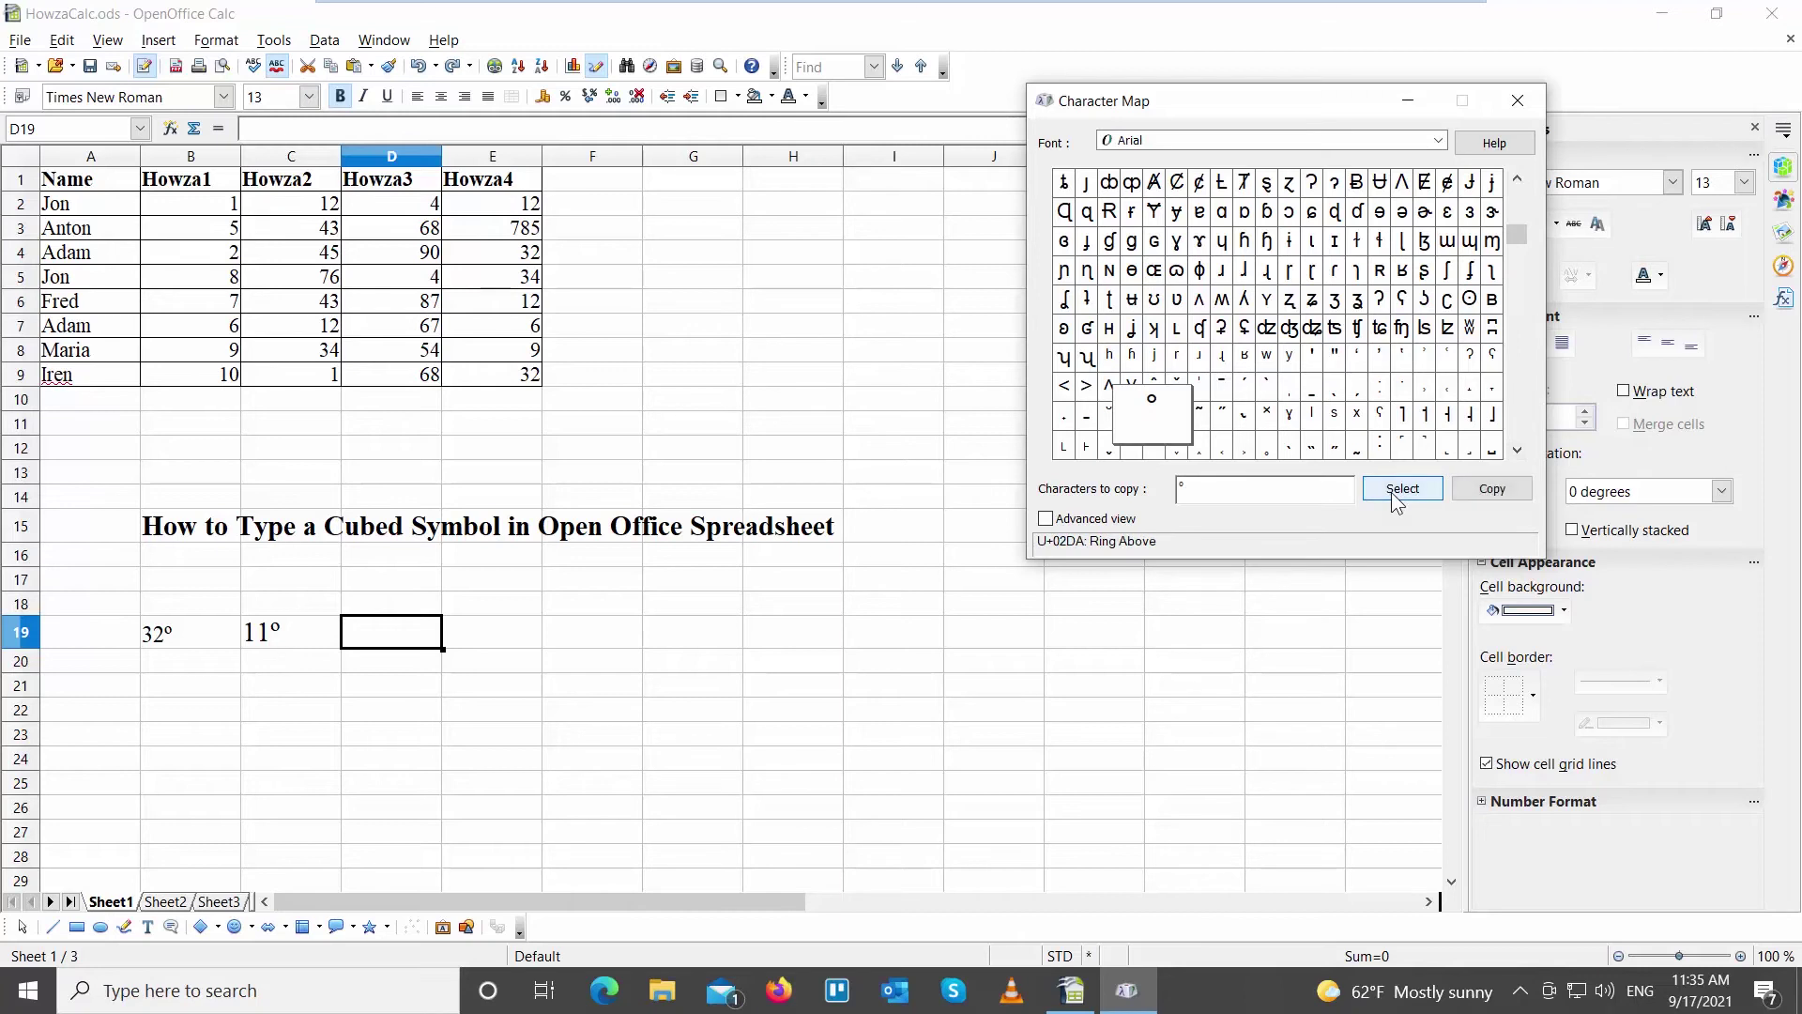
{"action": "left_click", "coordinate": [1493, 489]}
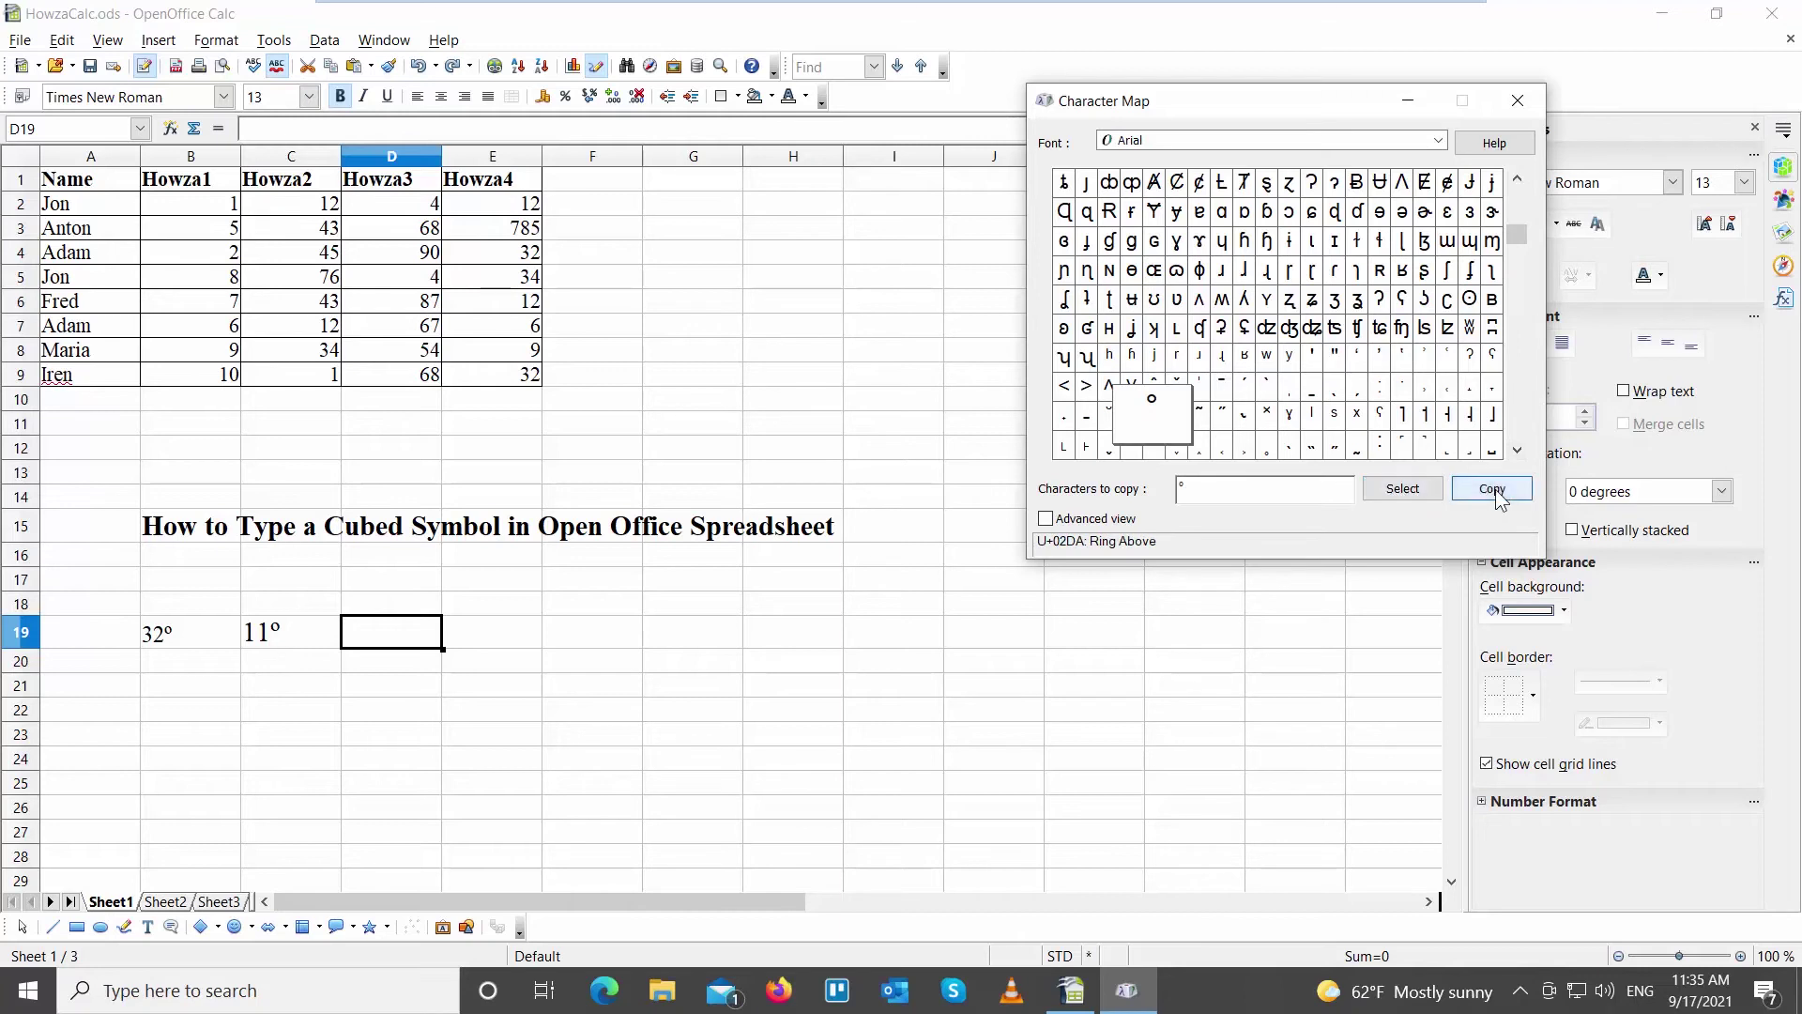
Paste ˚ into D19 and E19, giving 22˚ in E19 and starting 55˚ in D19.
{"action": "left_click", "coordinate": [412, 640]}
{"action": "key", "text": "ctrl+v"}
{"action": "key", "text": "Tab"}
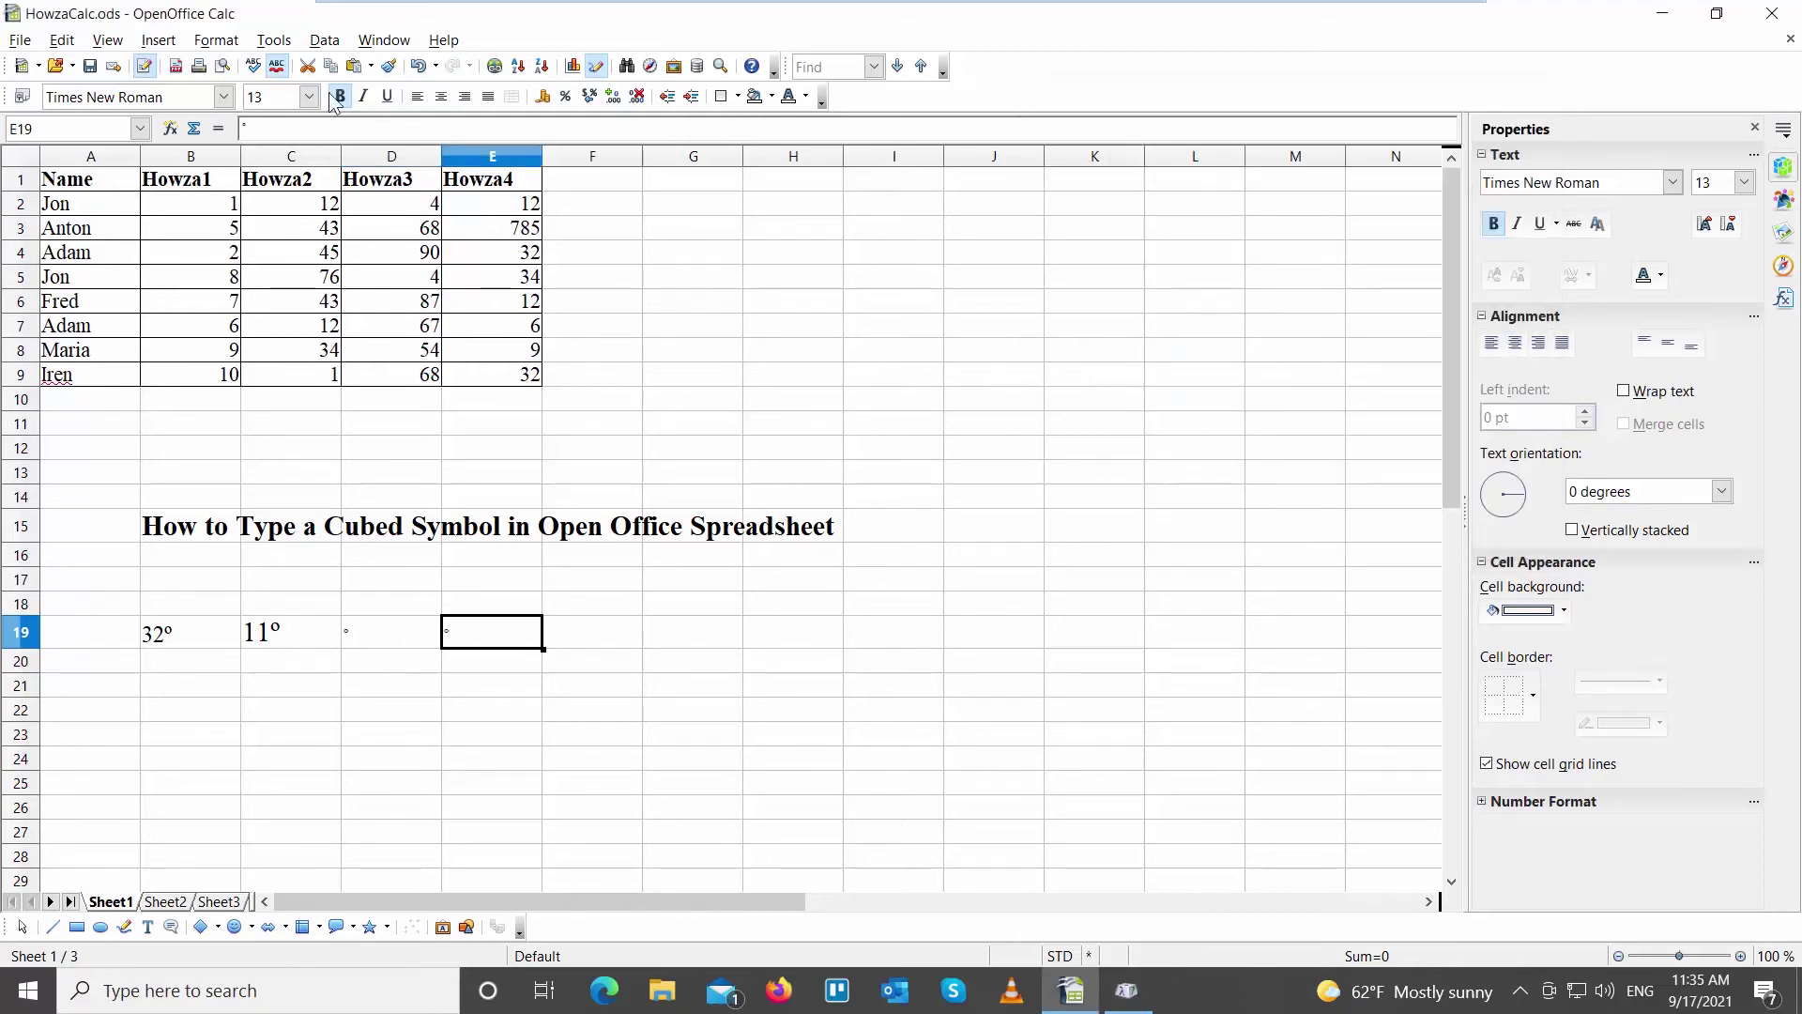
{"action": "key", "text": "ctrl+v"}
{"action": "type", "text": "22"}
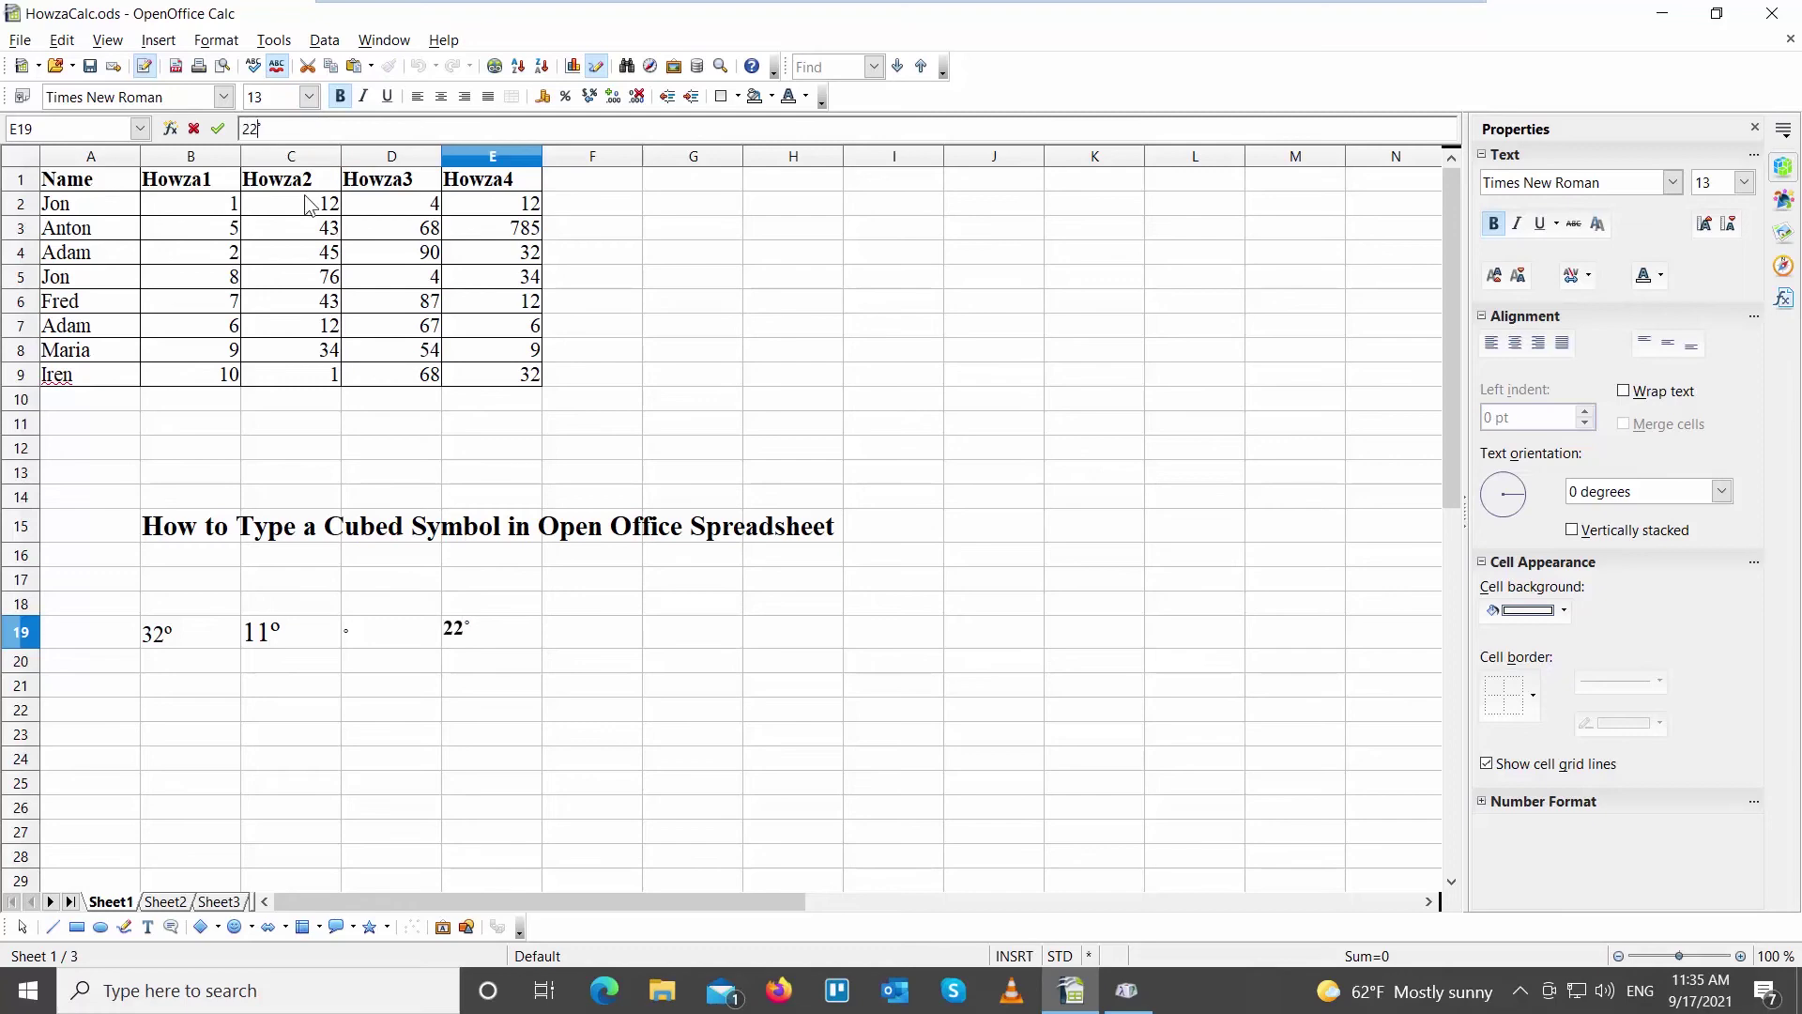
{"action": "left_click", "coordinate": [392, 633]}
{"action": "left_click", "coordinate": [342, 131]}
{"action": "type", "text": "55"}
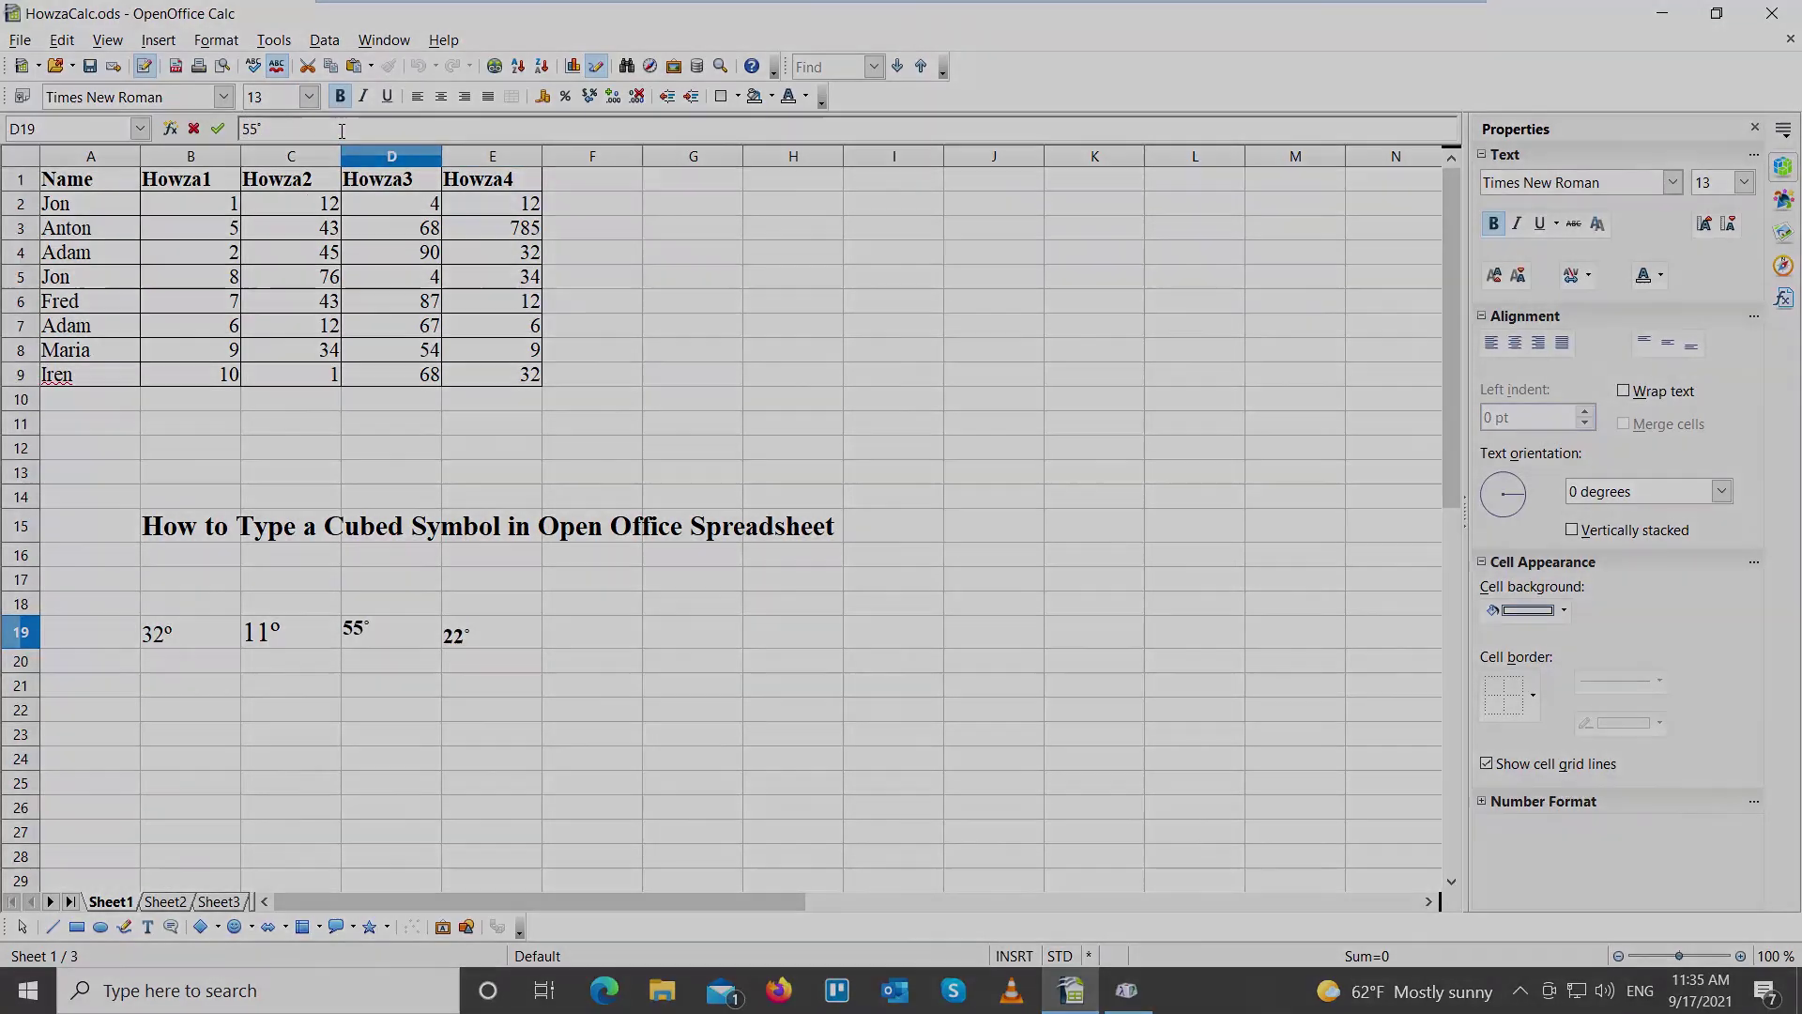